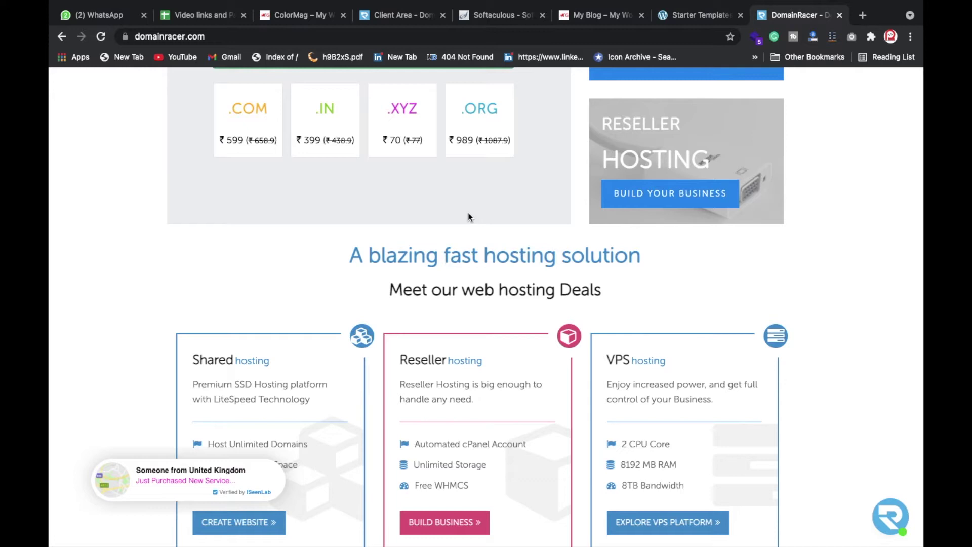
- Open the LMS Pro hosting service from Services and launch its cPanel login
scroll(468, 217, "up", 15)
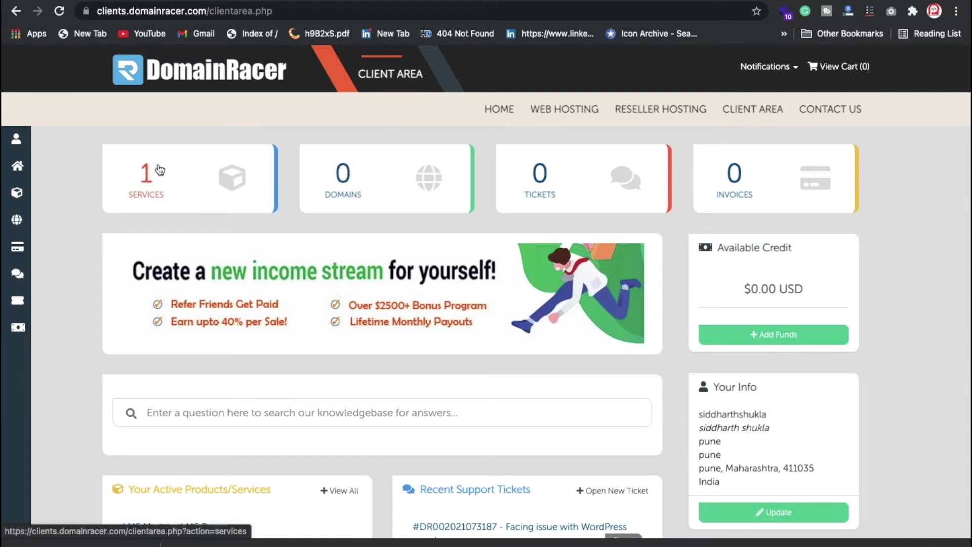
left_click(148, 179)
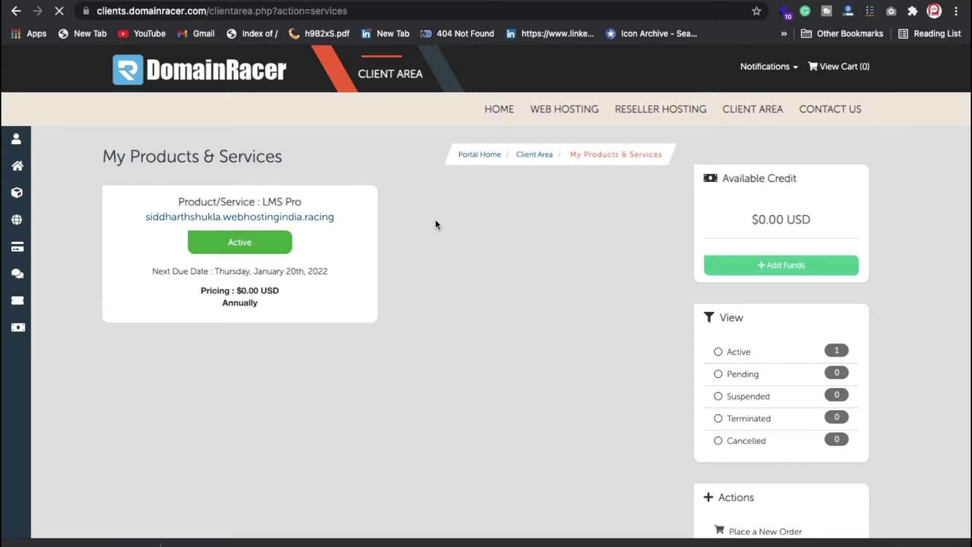
scroll(563, 298, "down", 5)
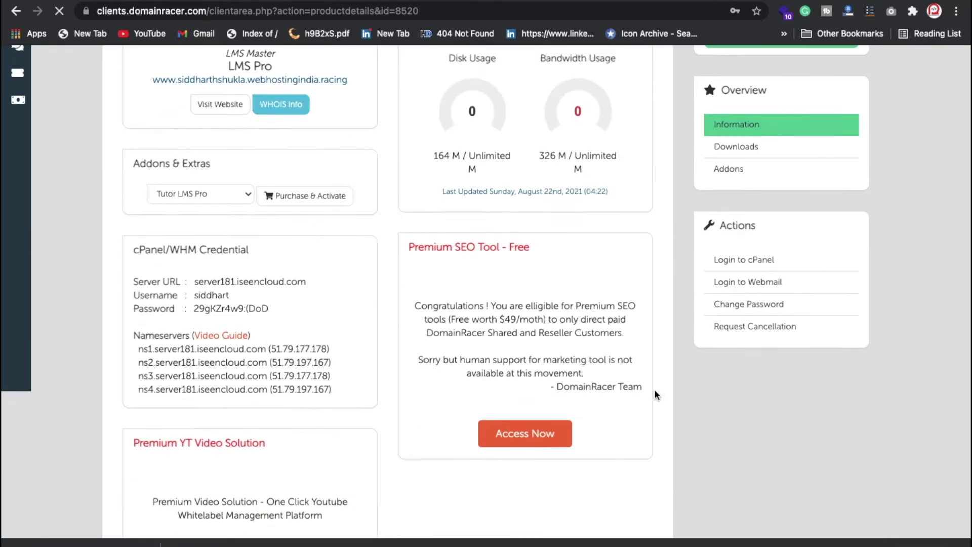
left_click(793, 259)
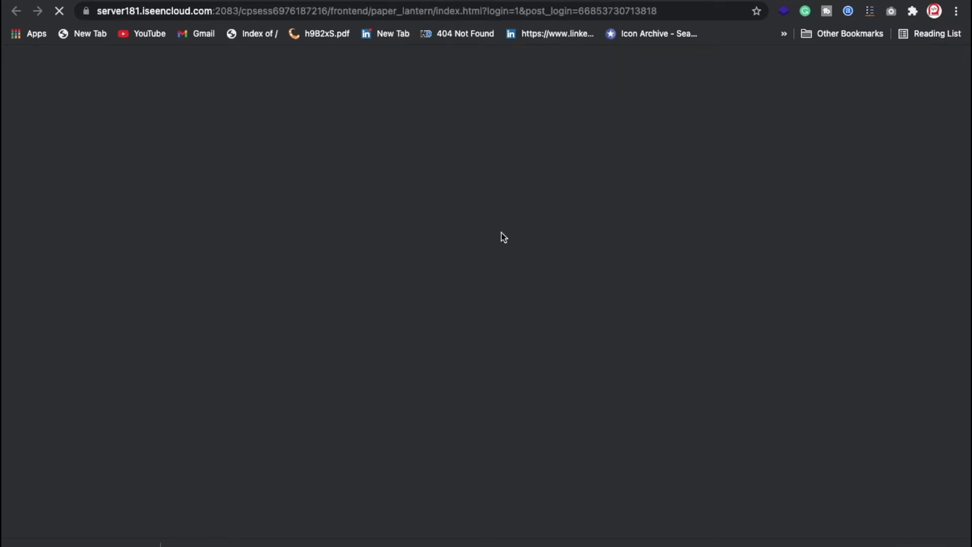
- Scroll down the cPanel dashboard to the Softaculous WordPress installer
scroll(241, 256, "down", 20)
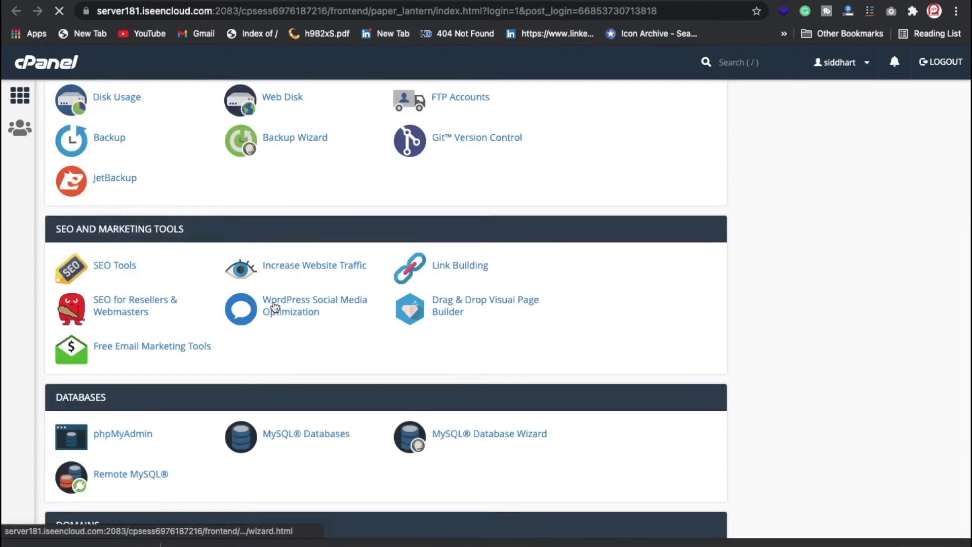
scroll(274, 303, "down", 5)
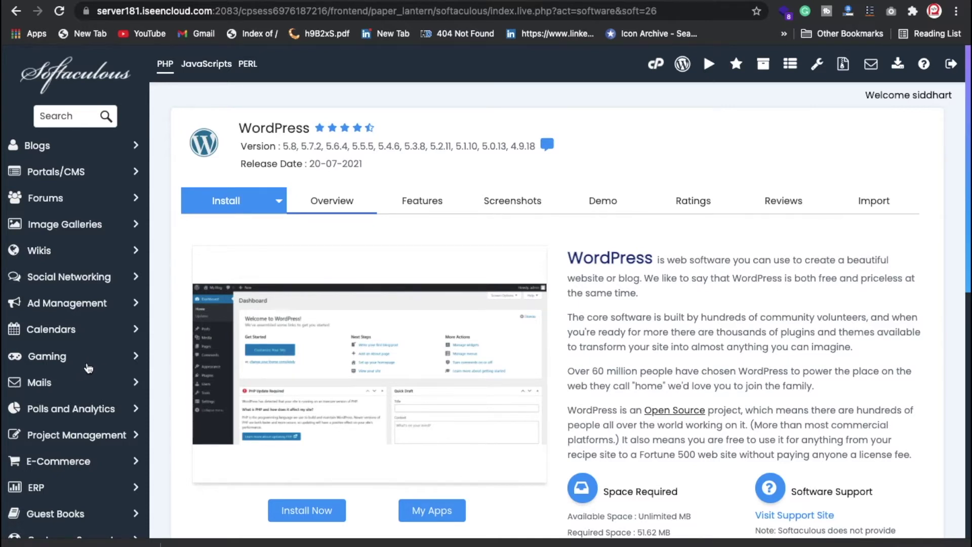
scroll(181, 386, "down", 10)
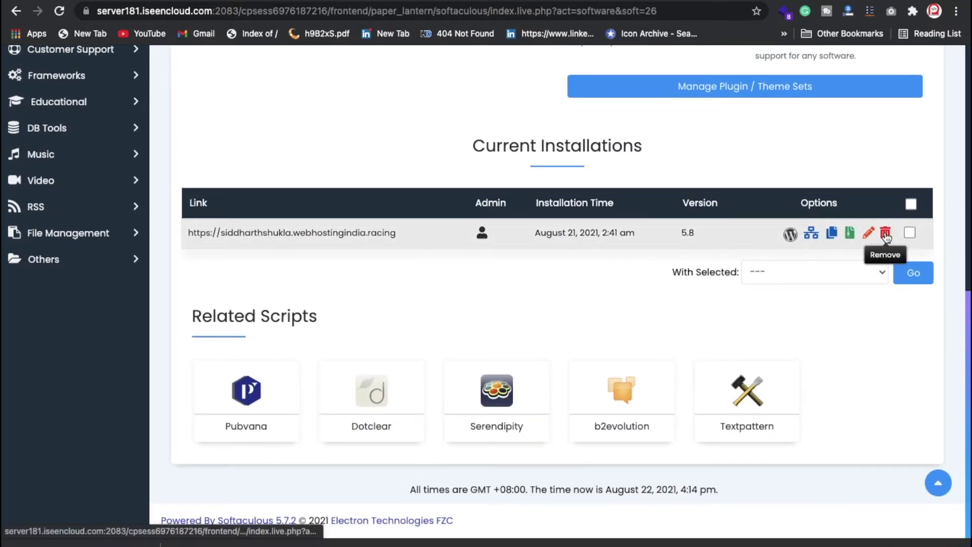
- Remove the existing WordPress 5.8 installation, confirming with OK, and return to the overview
left_click(885, 233)
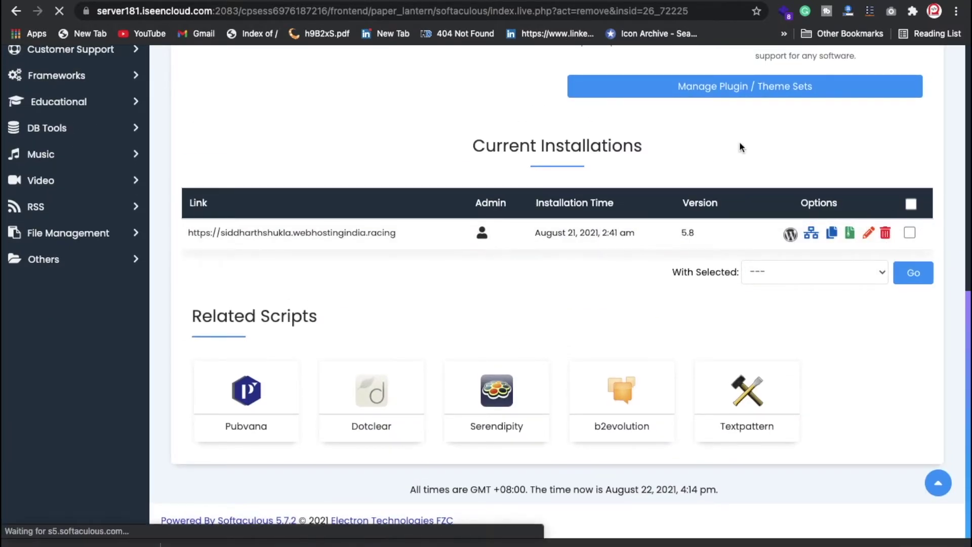
scroll(512, 278, "down", 7)
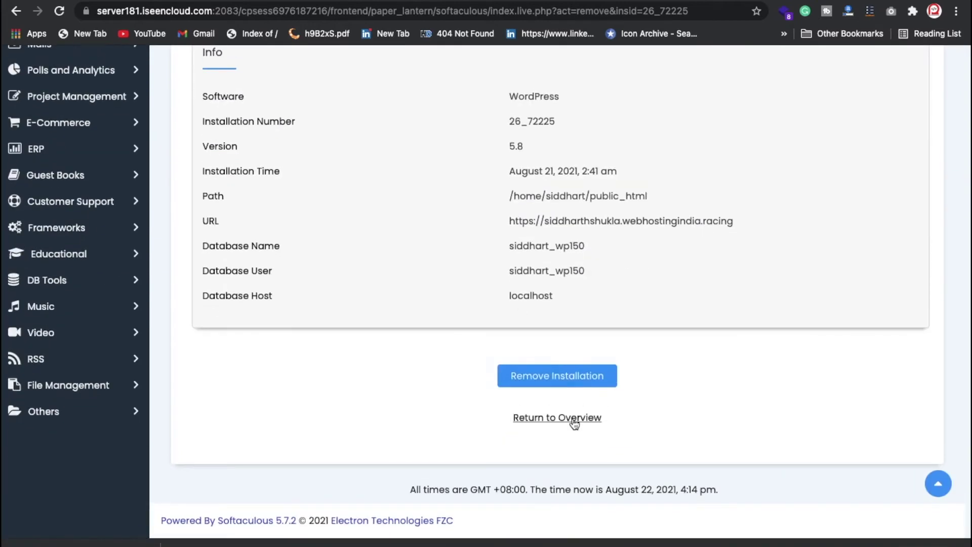
left_click(581, 388)
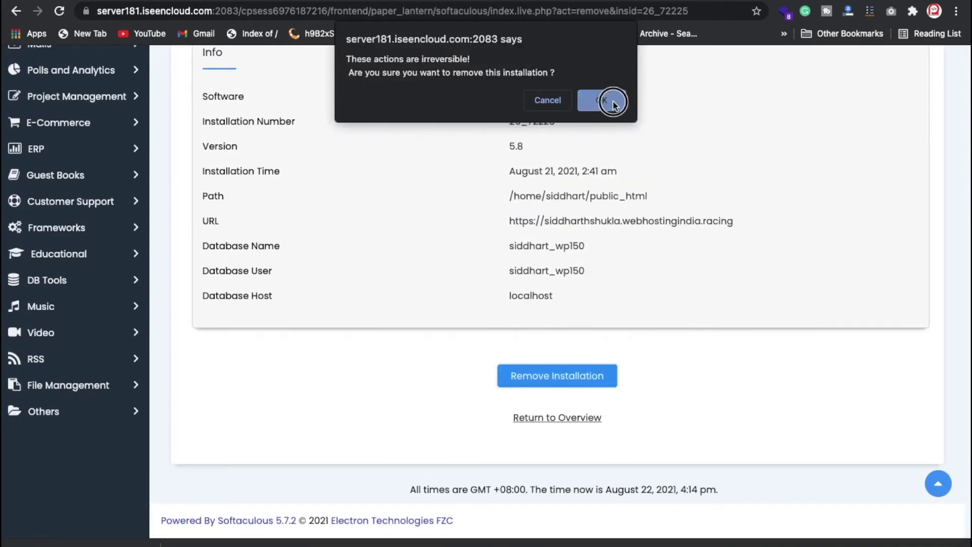
left_click(614, 105)
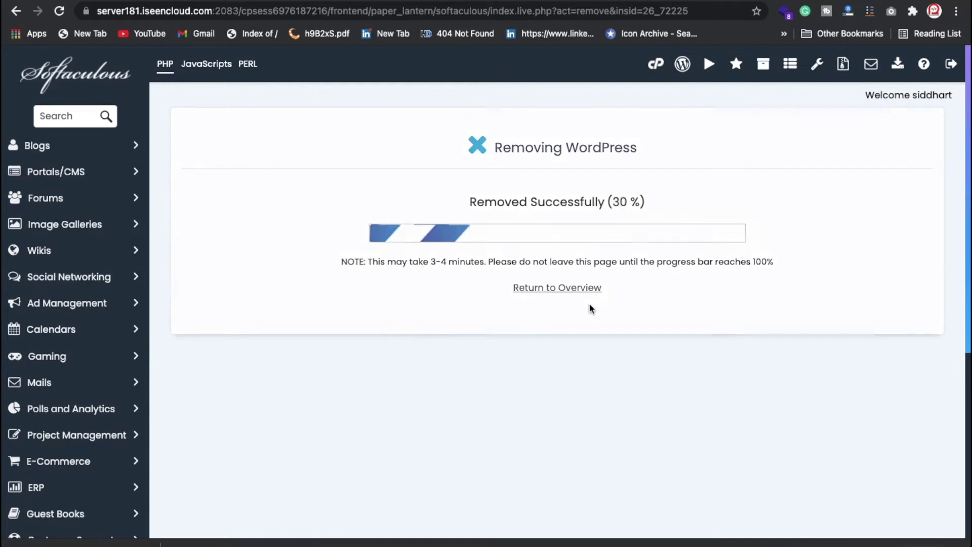
left_click(566, 196)
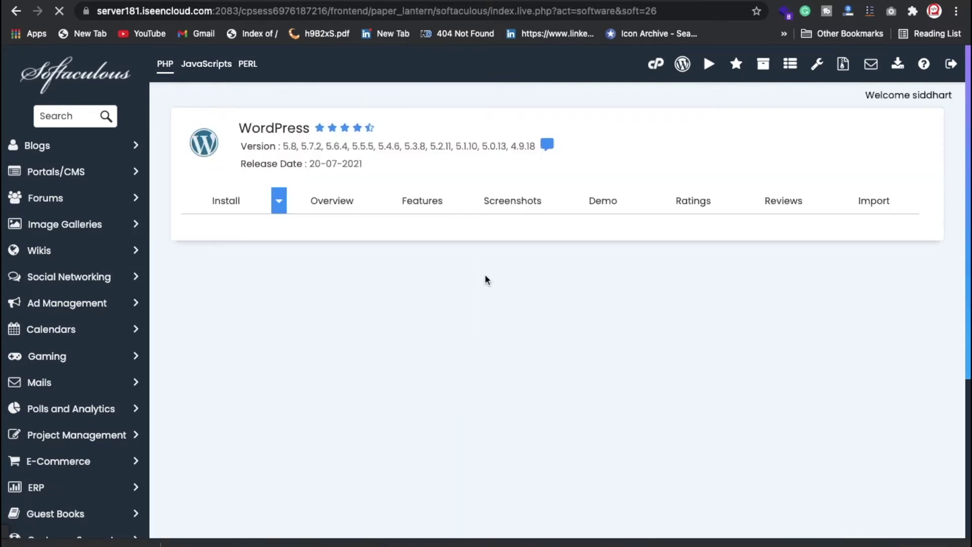
scroll(351, 273, "down", 2)
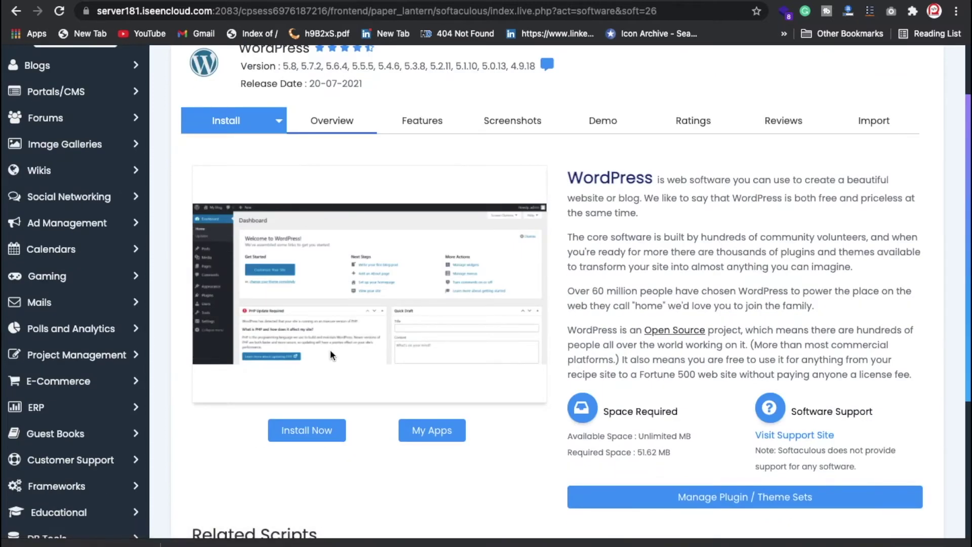
- Open the WordPress install form and clear the 'wp' directory to install at the domain root
left_click(325, 440)
double_click(516, 265)
key("BackSpace")
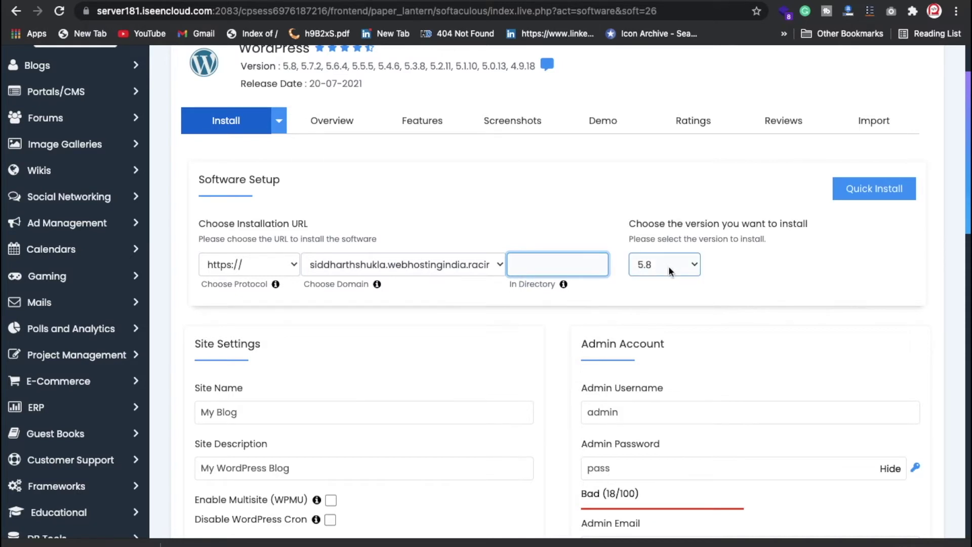
scroll(506, 264, "down", 3)
scroll(418, 214, "up", 2)
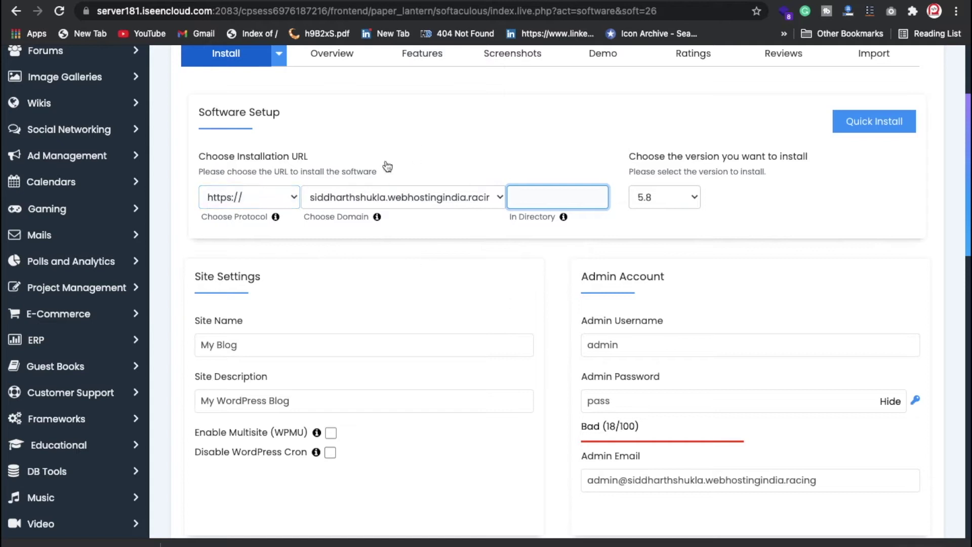
- Set the admin username to 'admin' and enter a new masked admin password
double_click(668, 345)
key("BackSpace")
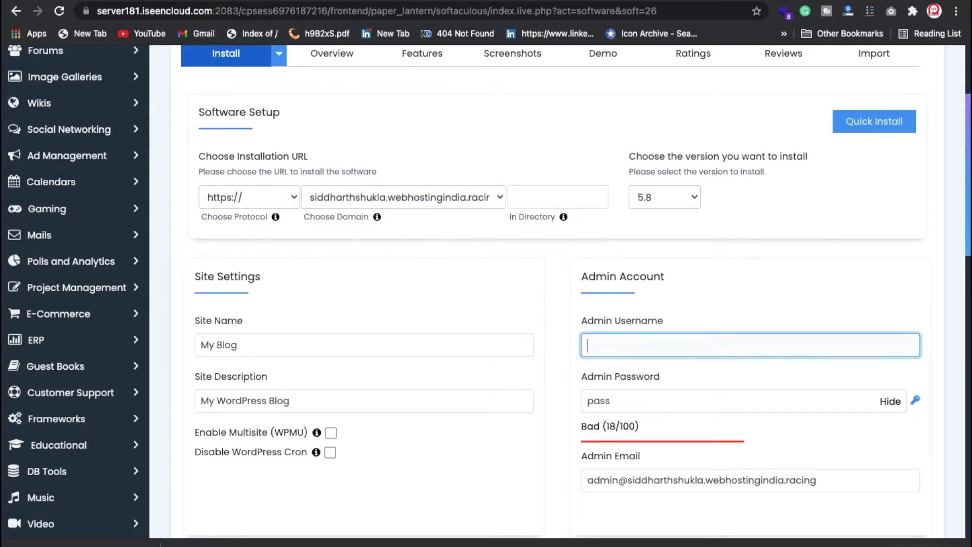
type("admin")
key("Tab")
key("BackSpace")
left_click(887, 401)
left_click(663, 398)
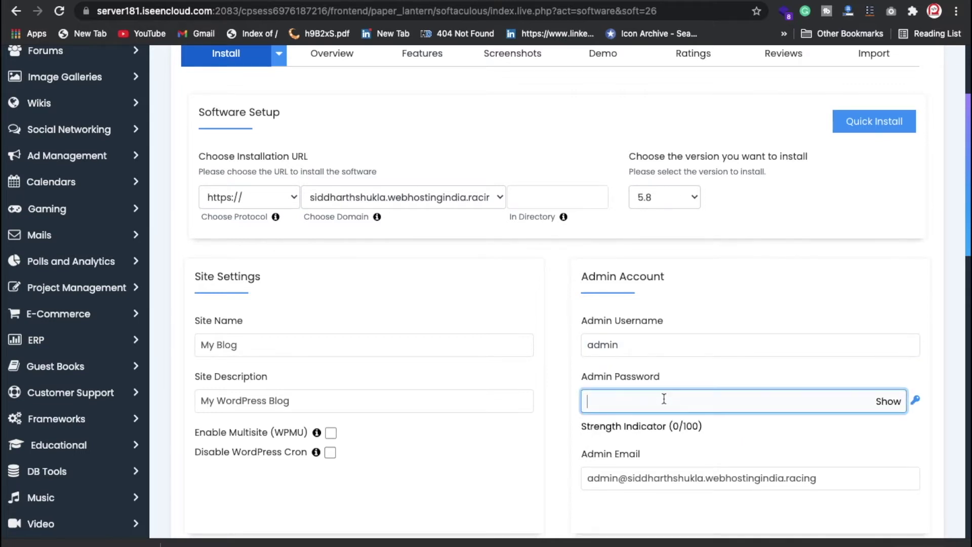
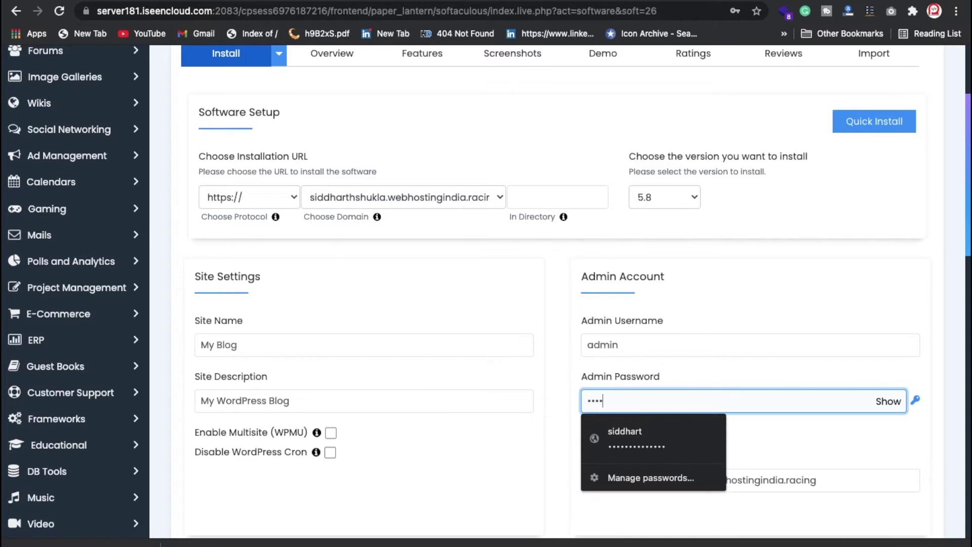
- Replace the admin e-mail with the site owner's address and start the installation
triple_click(683, 474)
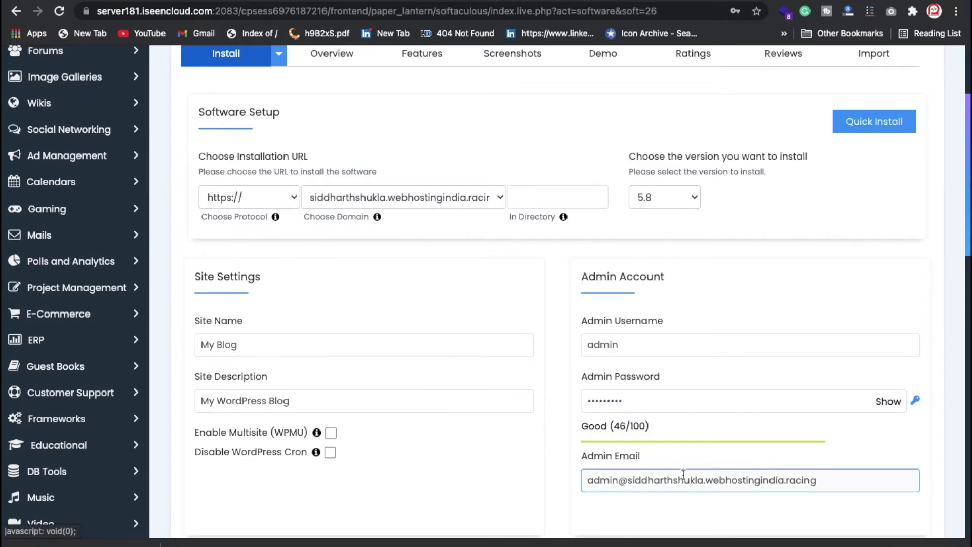
scroll(499, 366, "down", 10)
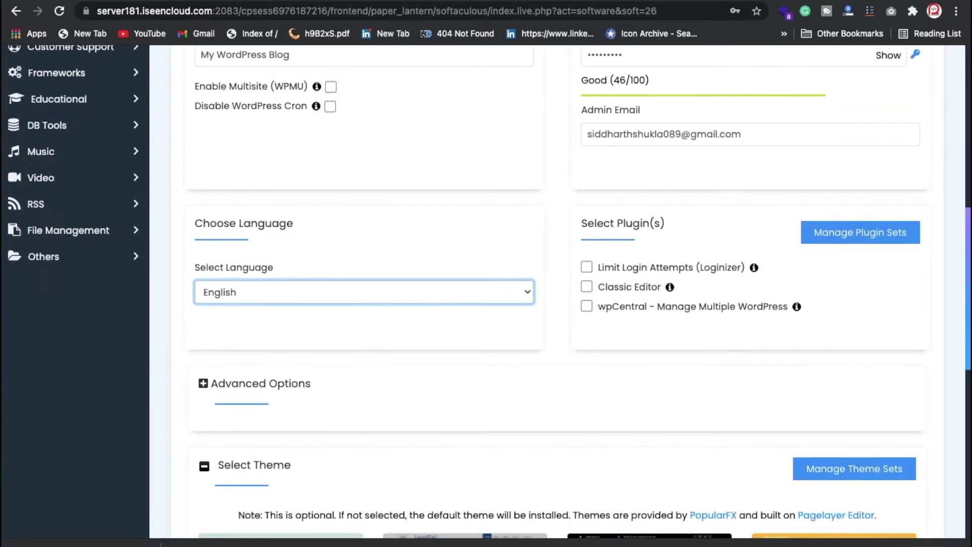
scroll(377, 332, "down", 4)
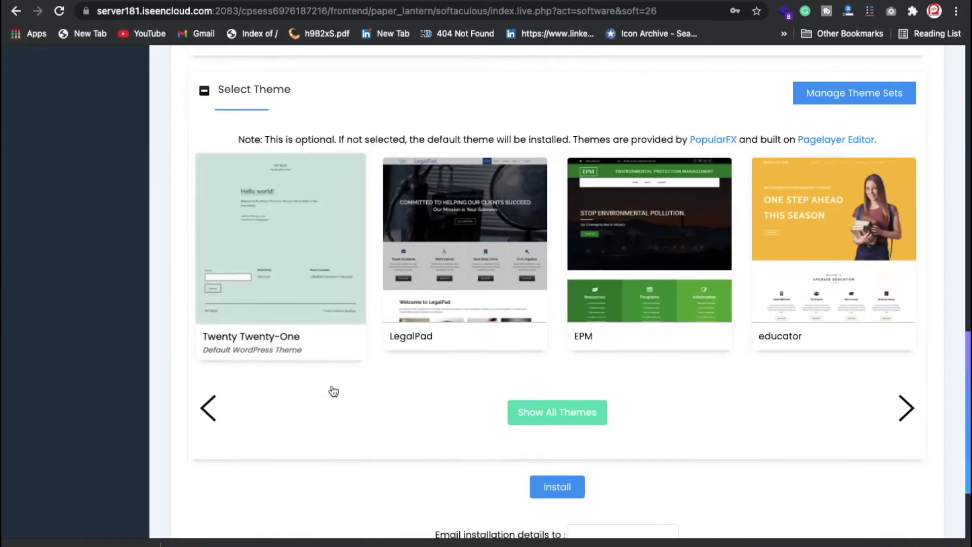
left_click(572, 487)
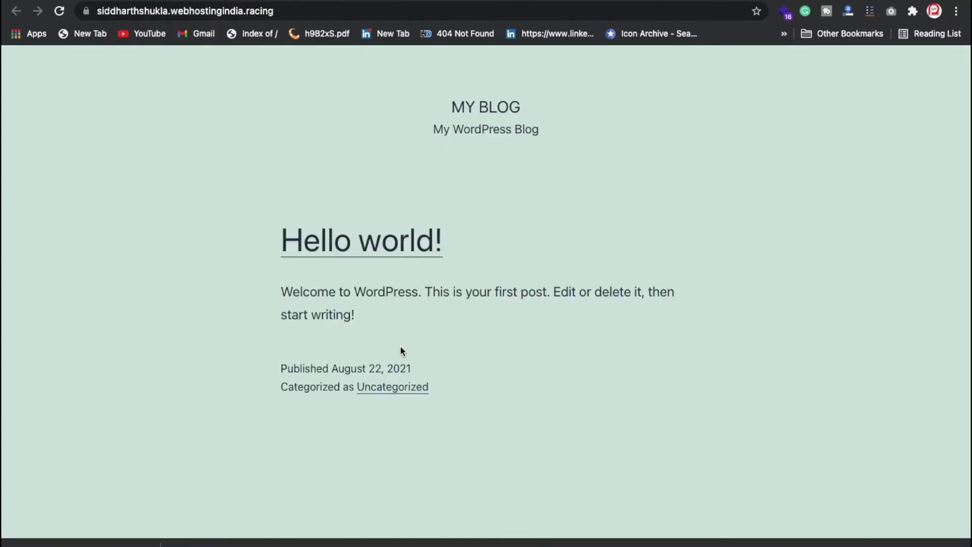
- Review the installation success page listing the new site and its wp-admin URL
scroll(400, 346, "down", 6)
scroll(397, 283, "up", 6)
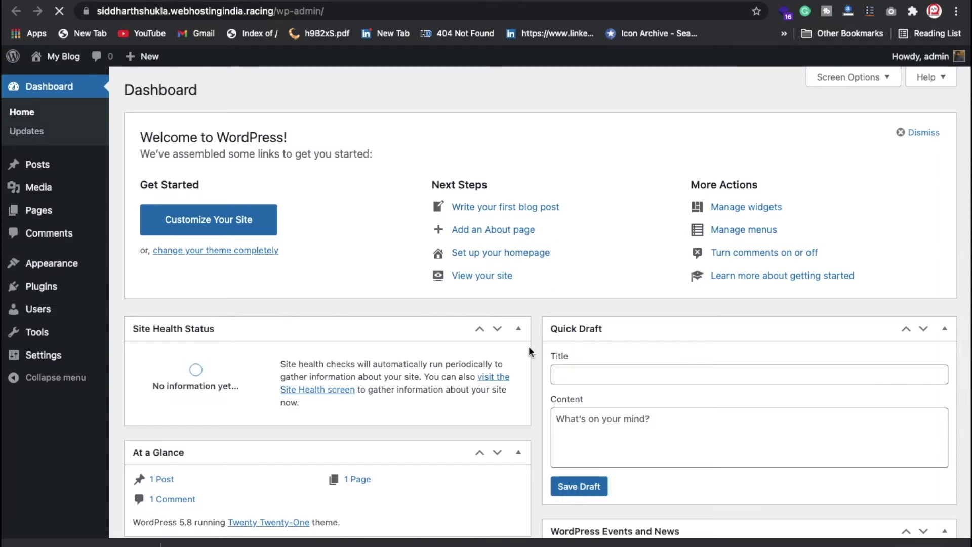
scroll(529, 348, "down", 6)
scroll(463, 317, "up", 6)
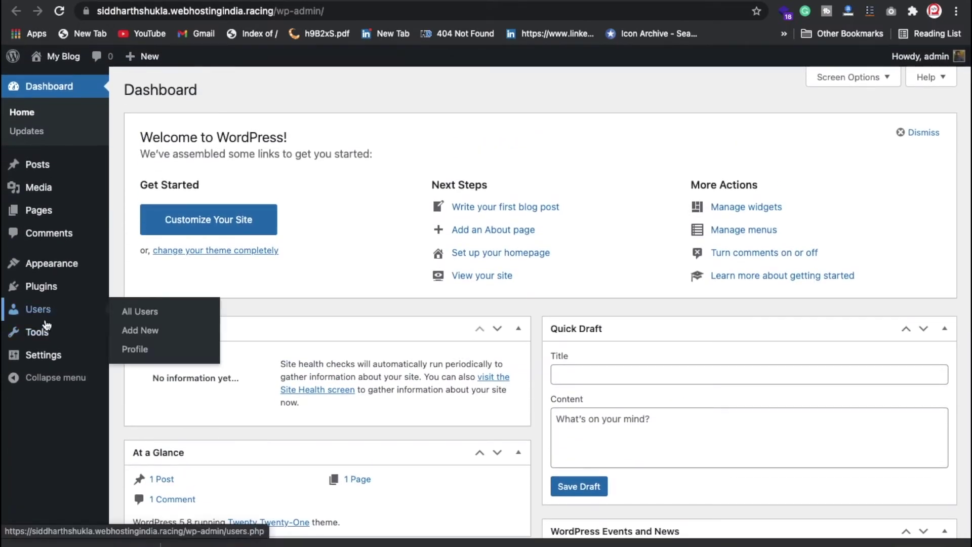
- Look through the General Settings page, then go to Plugins > Add New
left_click(41, 352)
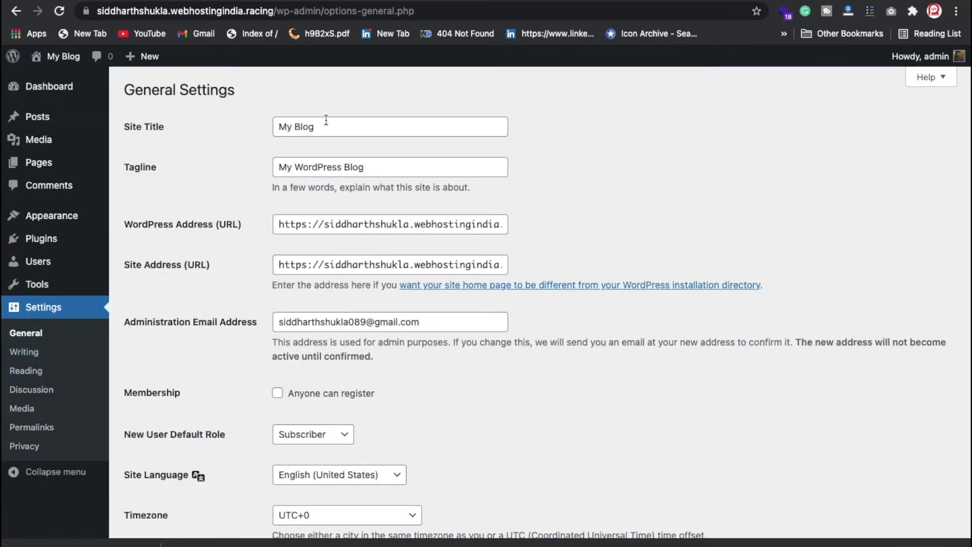
scroll(317, 334, "down", 5)
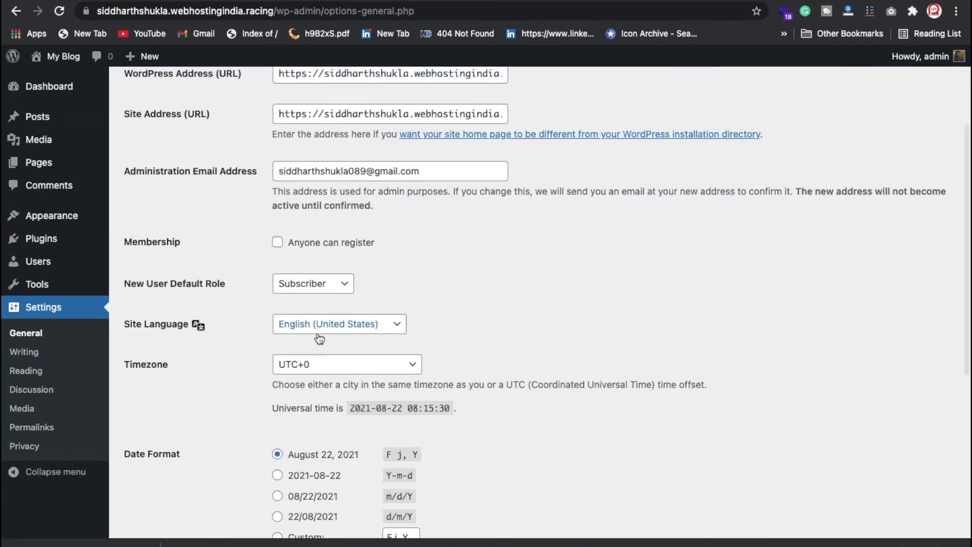
scroll(317, 342, "down", 4)
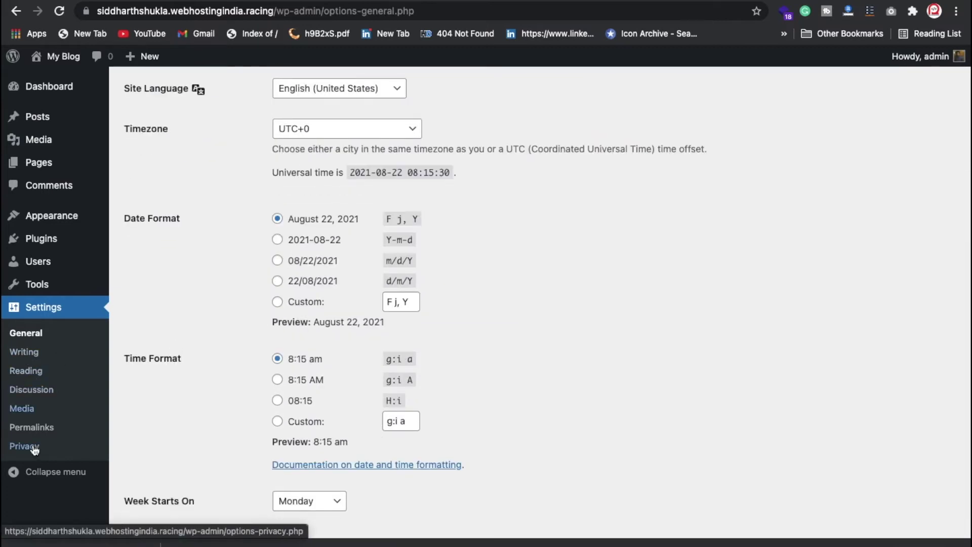
scroll(138, 397, "down", 2)
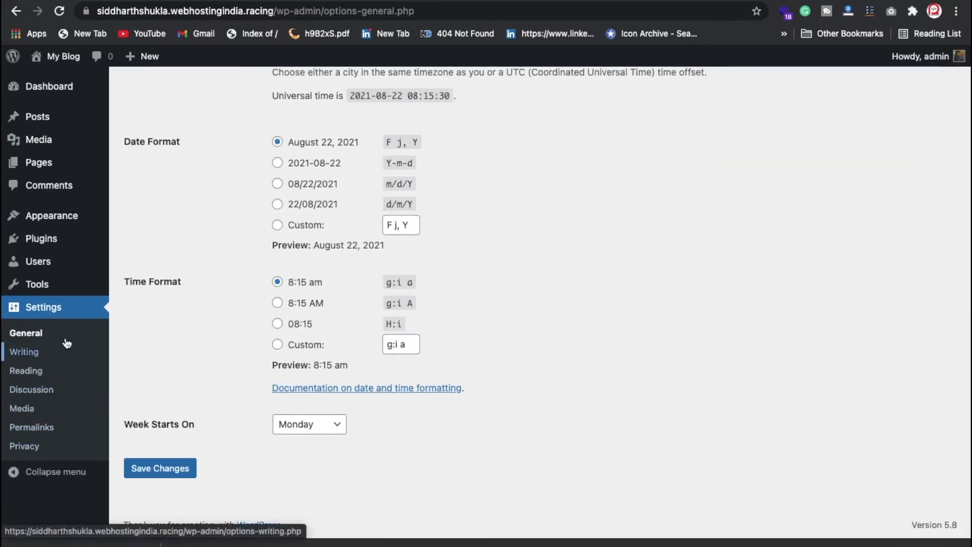
mouse_move(68, 252)
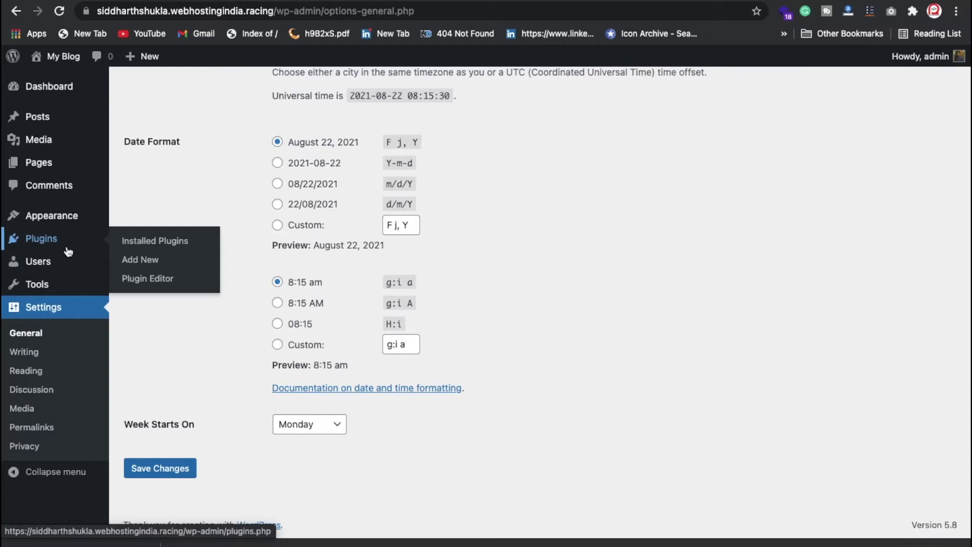
left_click(135, 259)
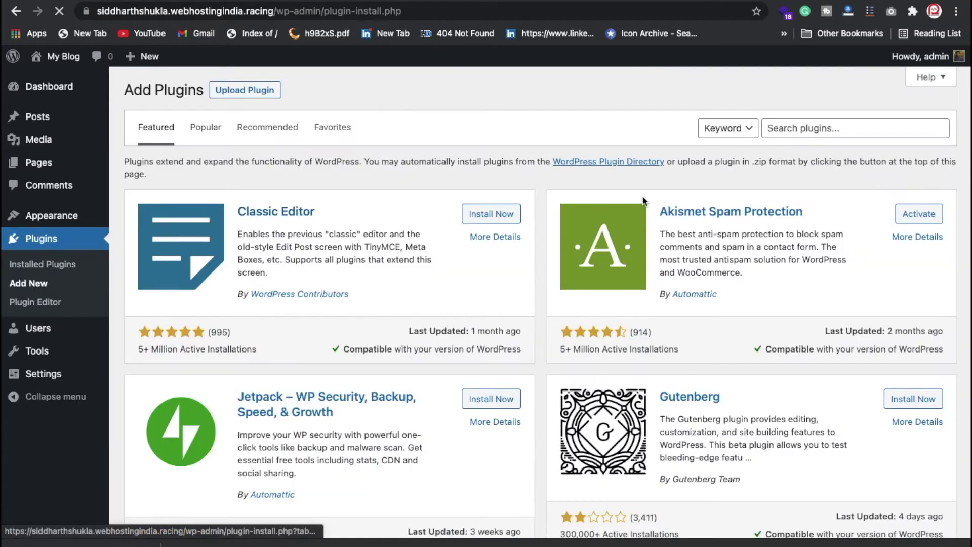
- Search plugins for 'seo' and start installing Yoast SEO
left_click(833, 128)
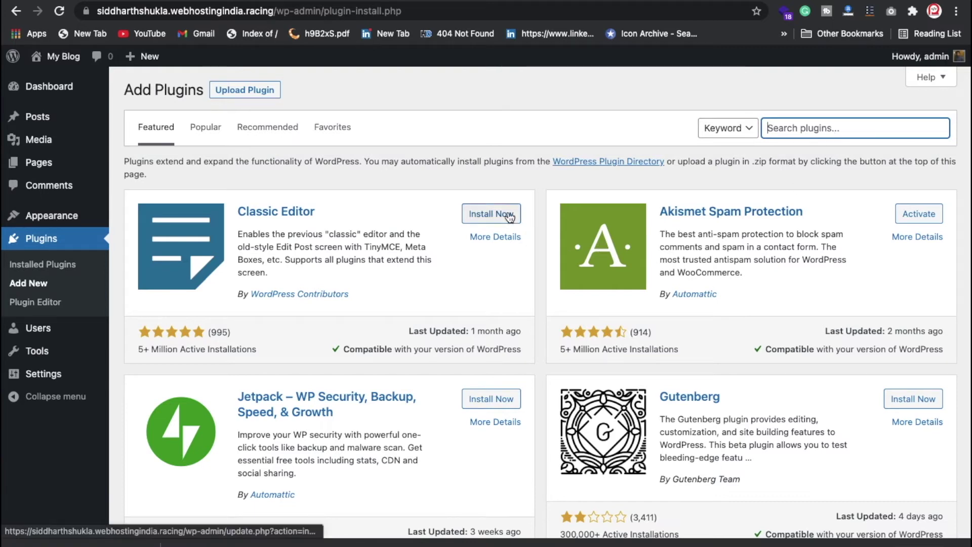
type("seo")
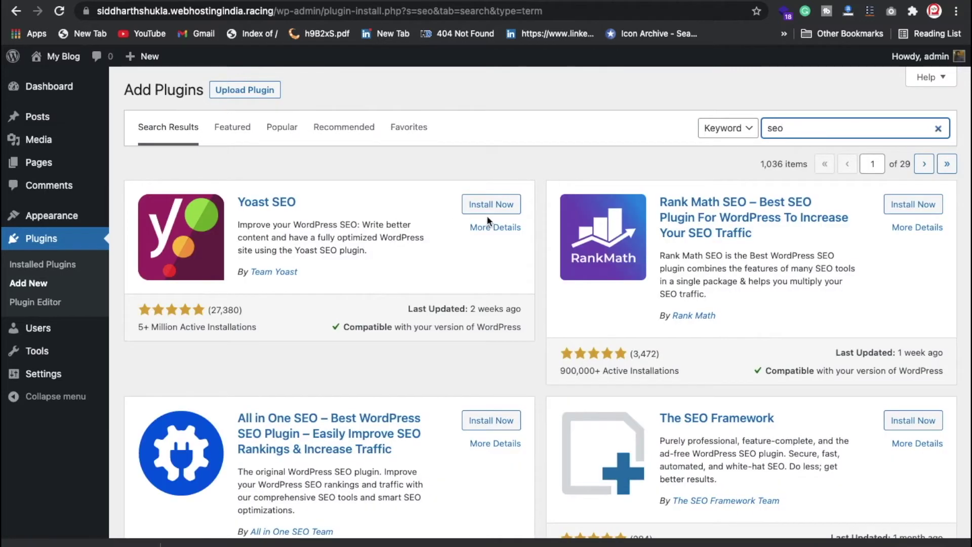
left_click(488, 208)
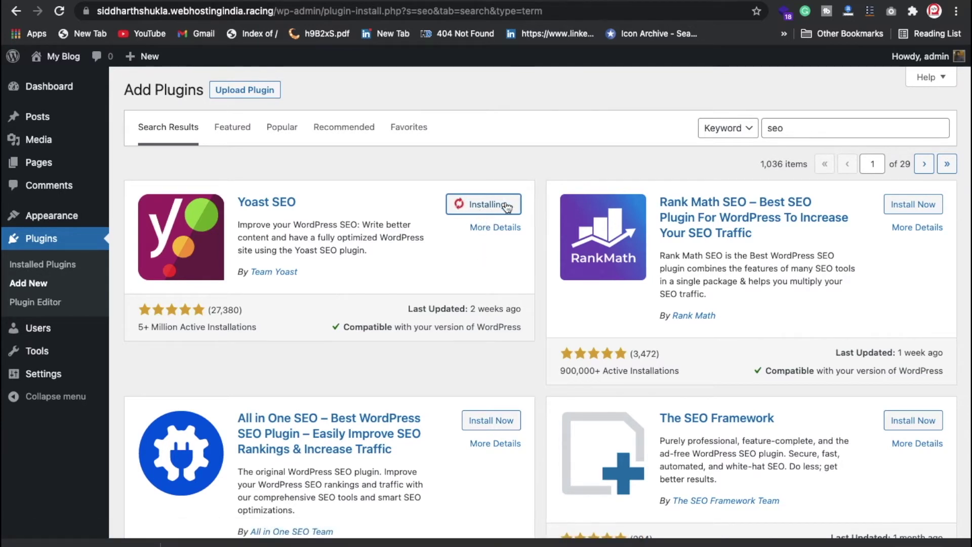
- Go to Appearance > Themes, confirm leaving the page, and open Add New themes
mouse_move(48, 215)
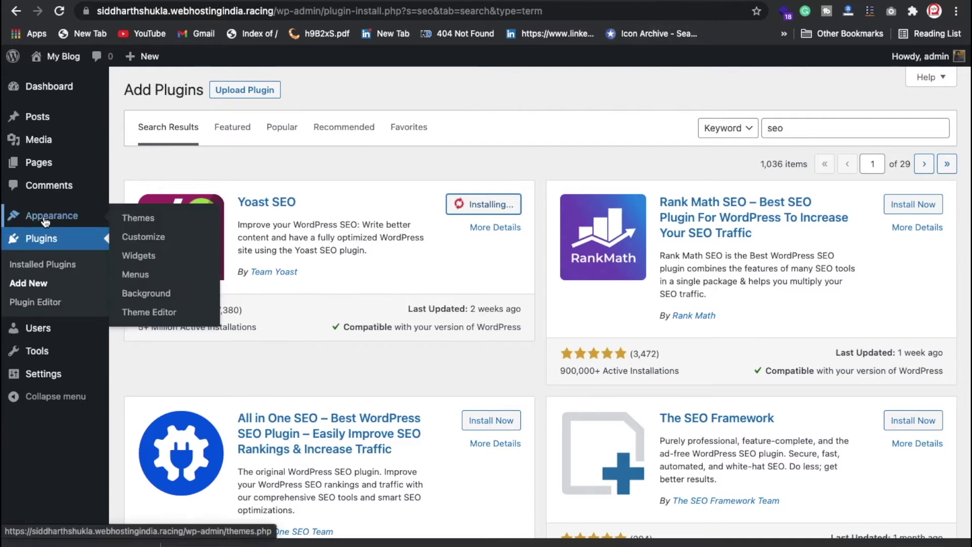
left_click(151, 225)
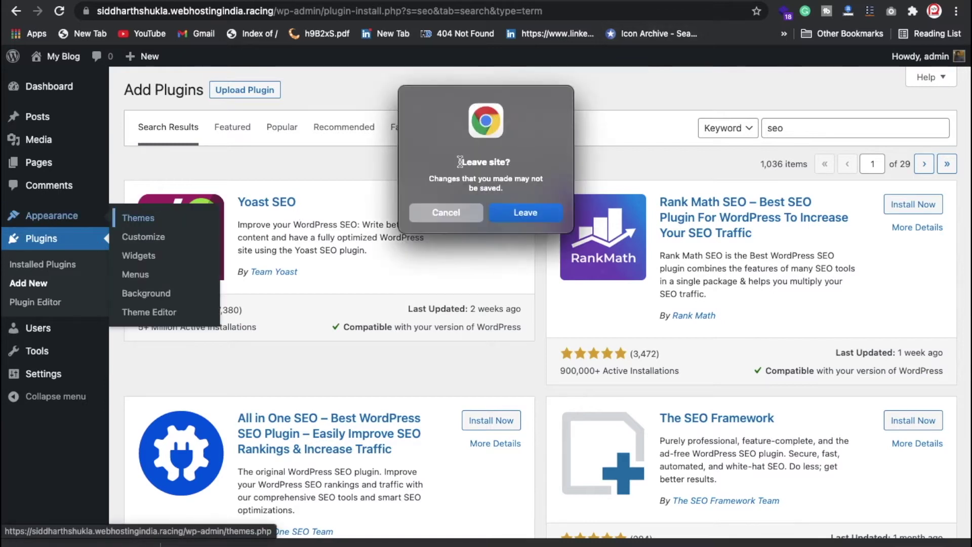
left_click(527, 211)
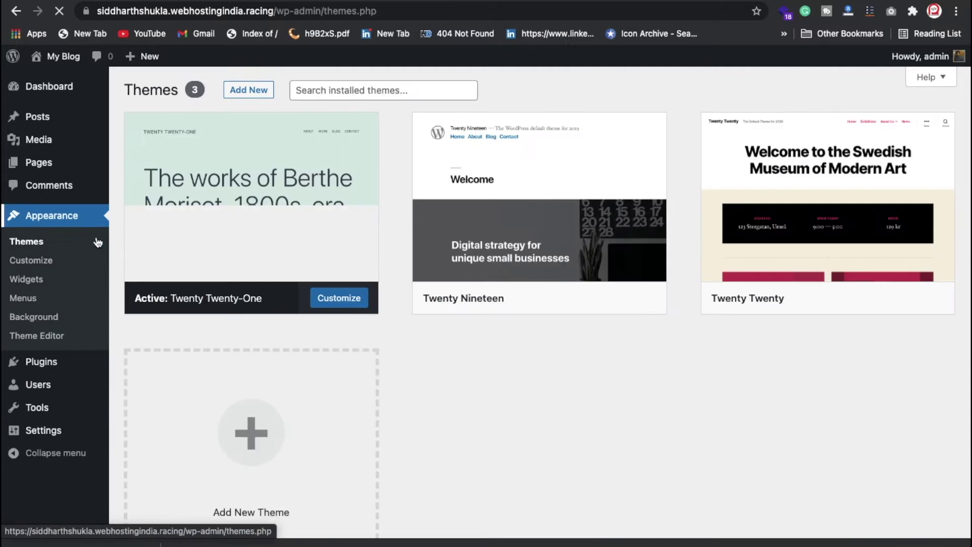
left_click(261, 92)
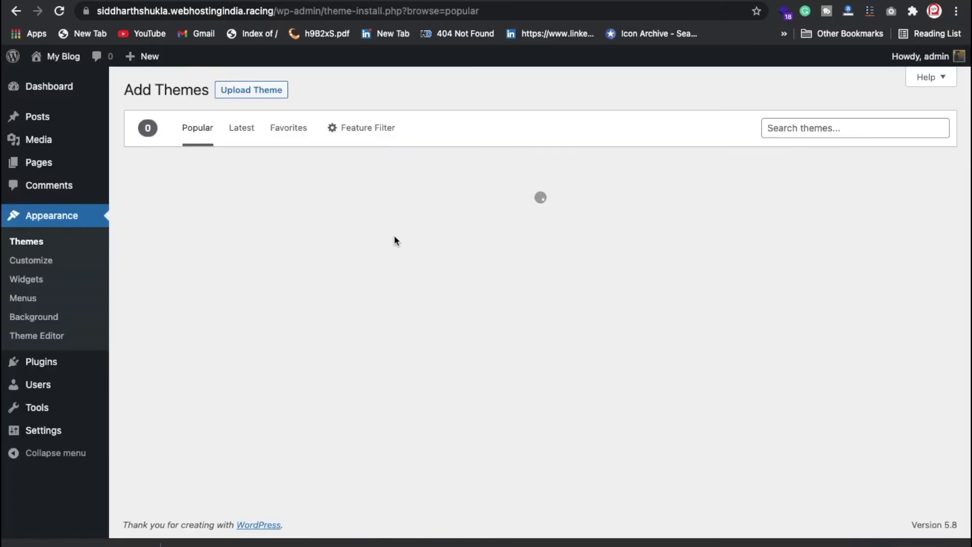
- Search themes for 'astra', install the Astra theme and activate it
left_click(802, 129)
type("astra")
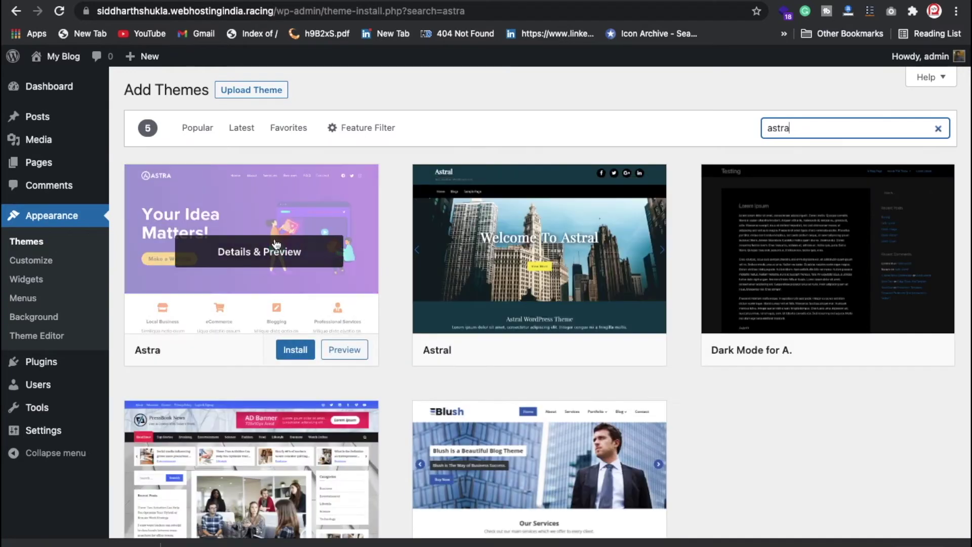
left_click(297, 347)
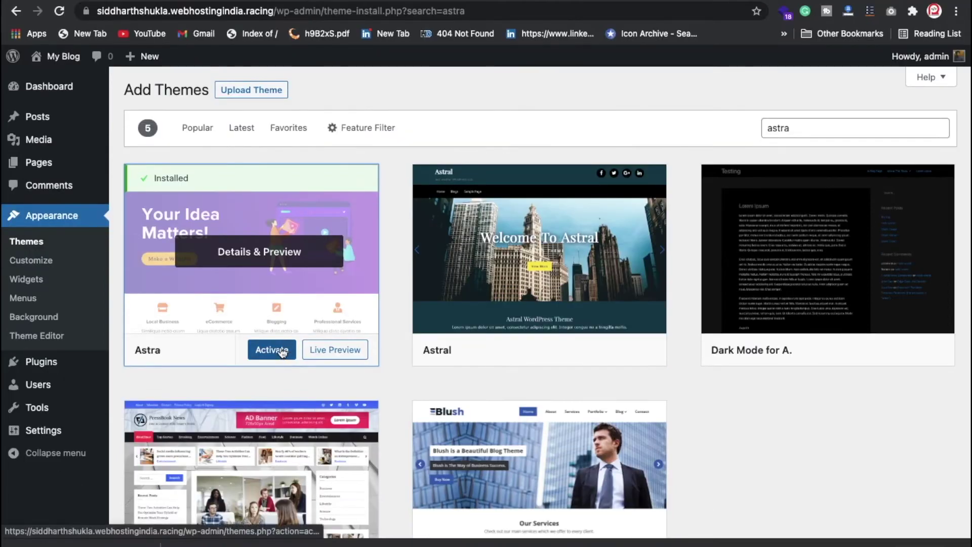
left_click(282, 386)
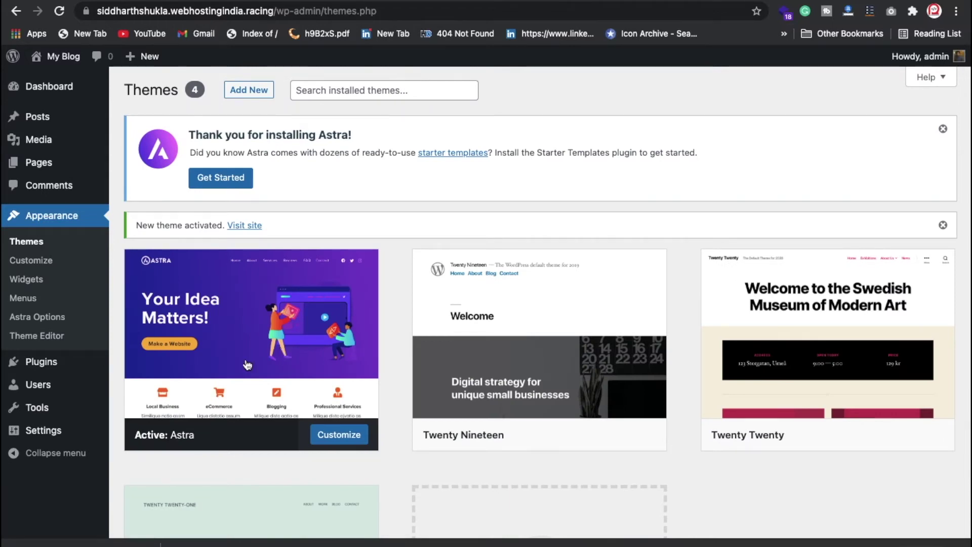
left_click(56, 321)
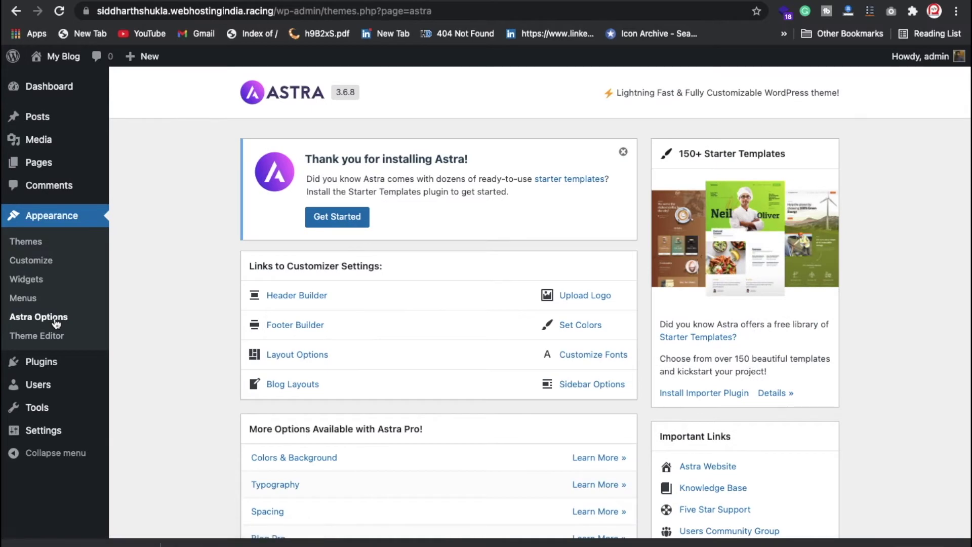
- Install and activate the Starter Templates importer plugin from Astra Options
left_click(704, 393)
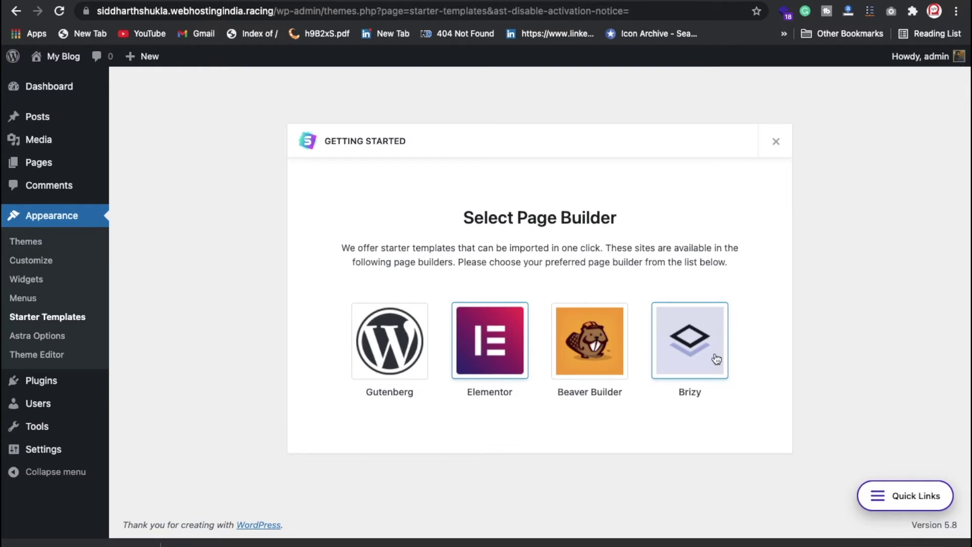
- Choose Elementor, filter to Free templates, search 'real estate' and open the Real Estate site
left_click(507, 345)
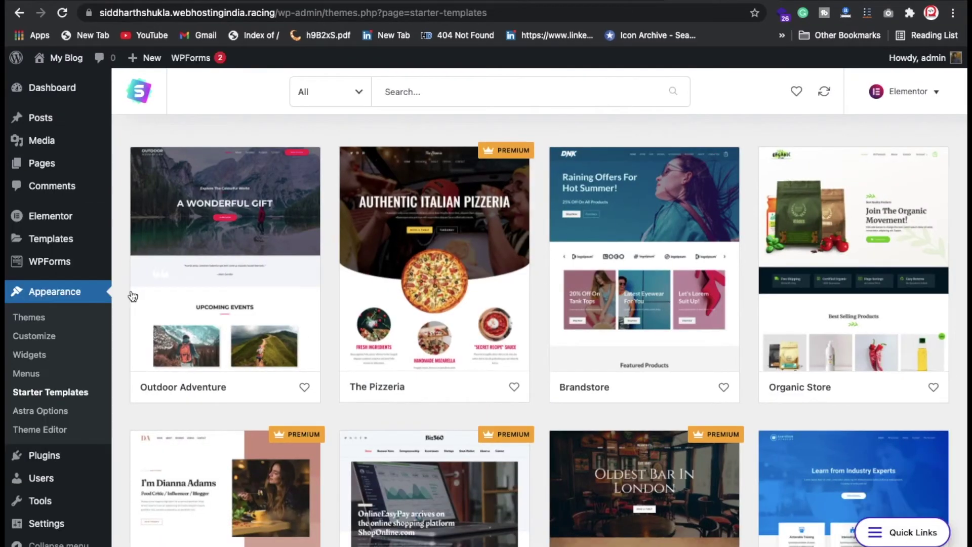
left_click(69, 394)
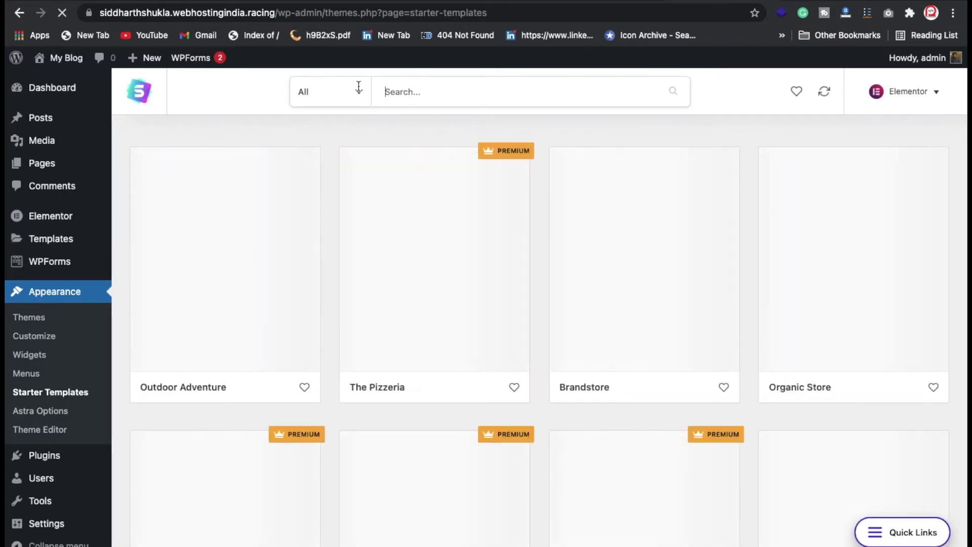
left_click(349, 95)
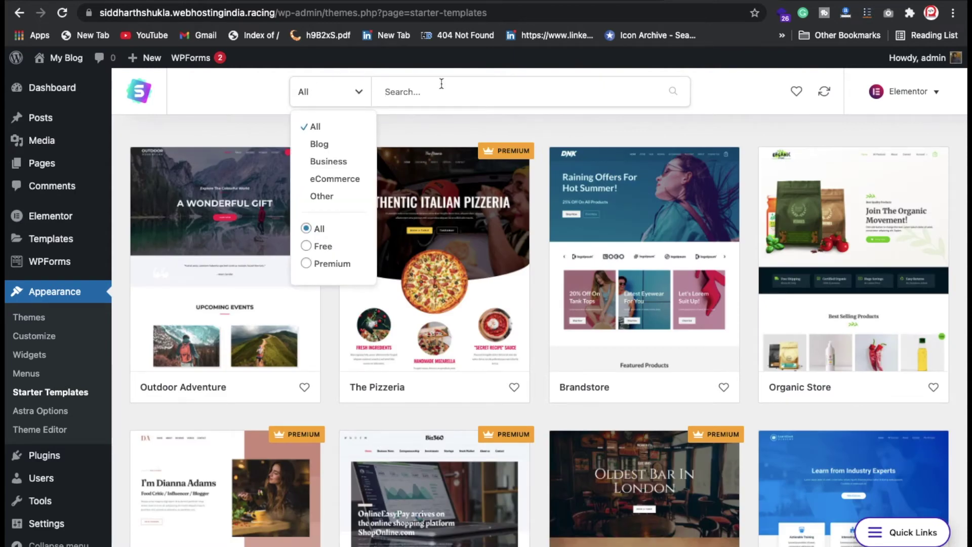
left_click(321, 247)
left_click(402, 101)
type("real")
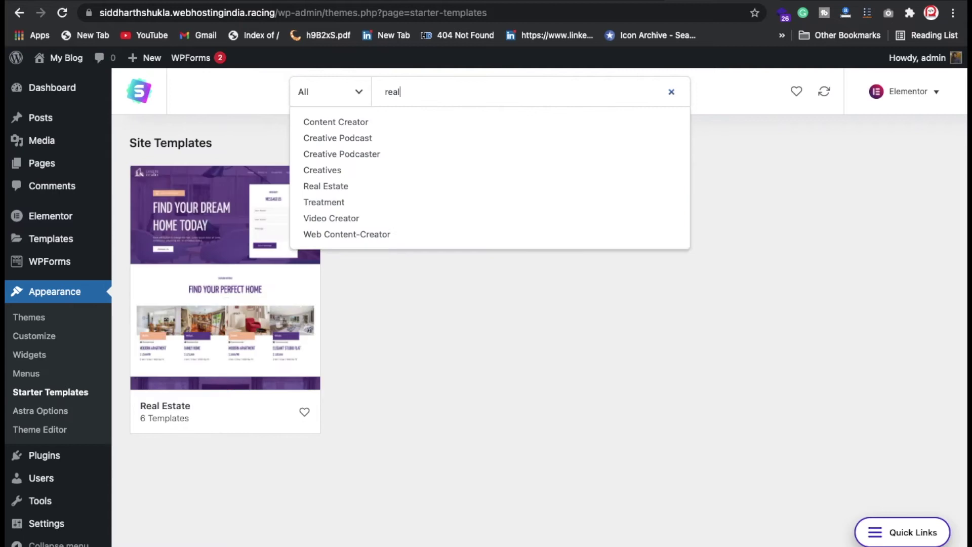
left_click(354, 124)
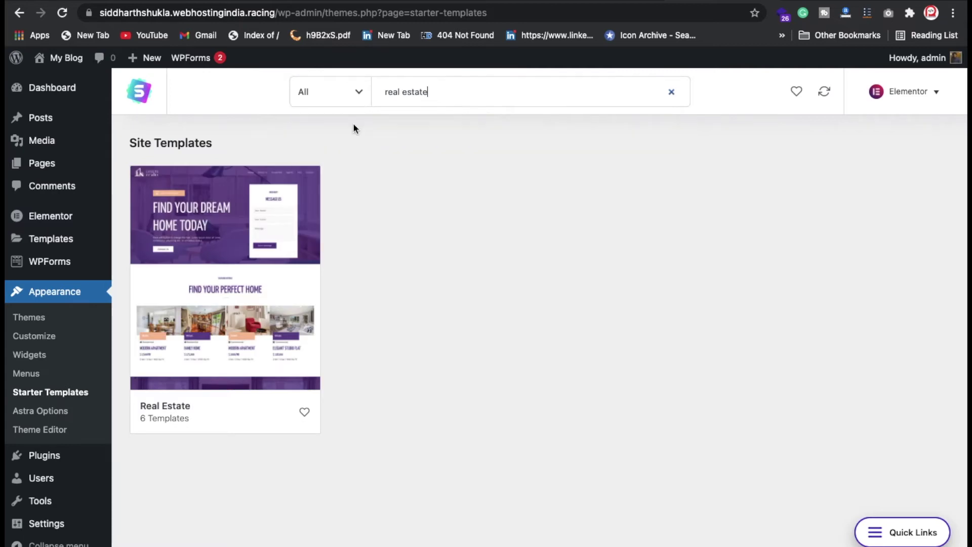
left_click(271, 256)
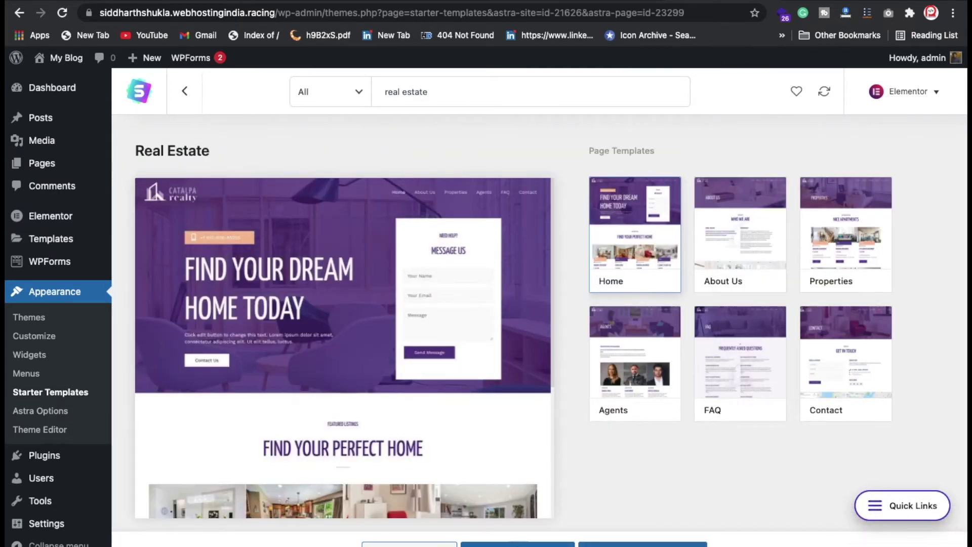
- Start the complete Real Estate site import as an Intermediate user building for a client
left_click(486, 540)
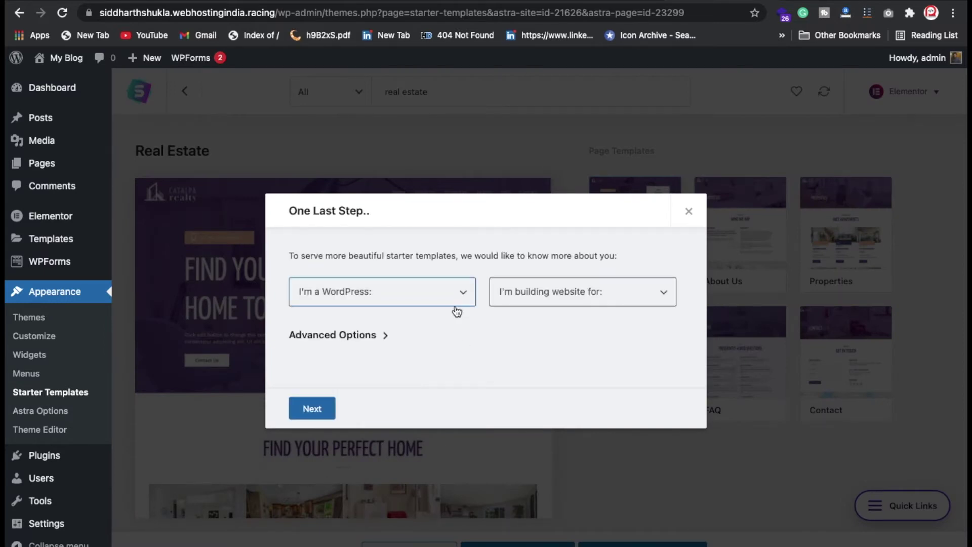
left_click(427, 300)
left_click(421, 323)
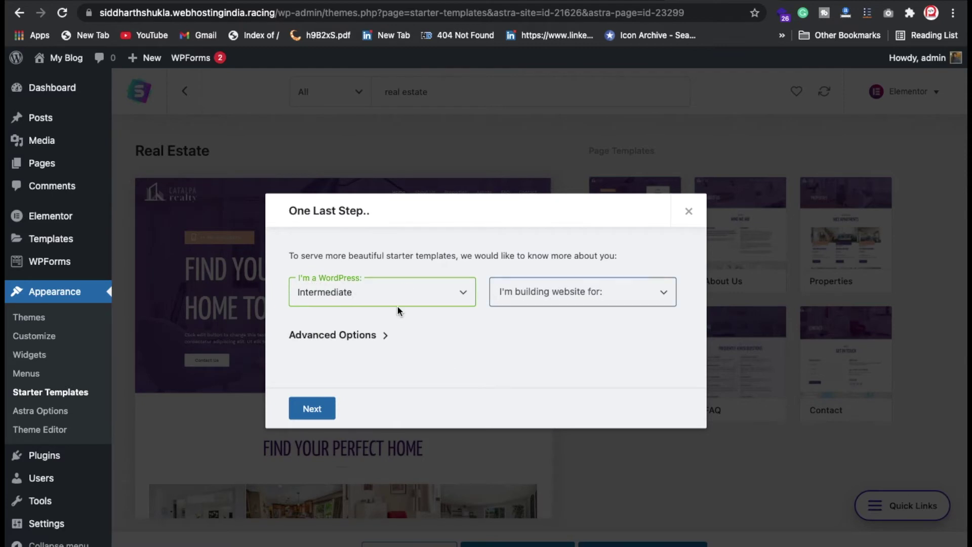
left_click(538, 301)
left_click(544, 324)
- Enable Delete Previously Imported Site, continue, and skip the details form to begin importing
left_click(381, 336)
left_click(340, 358)
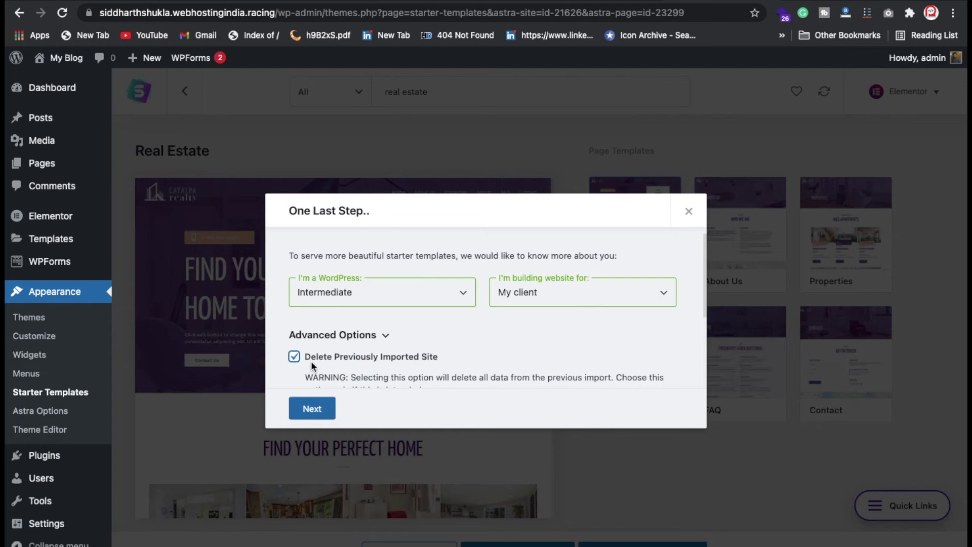
left_click(328, 410)
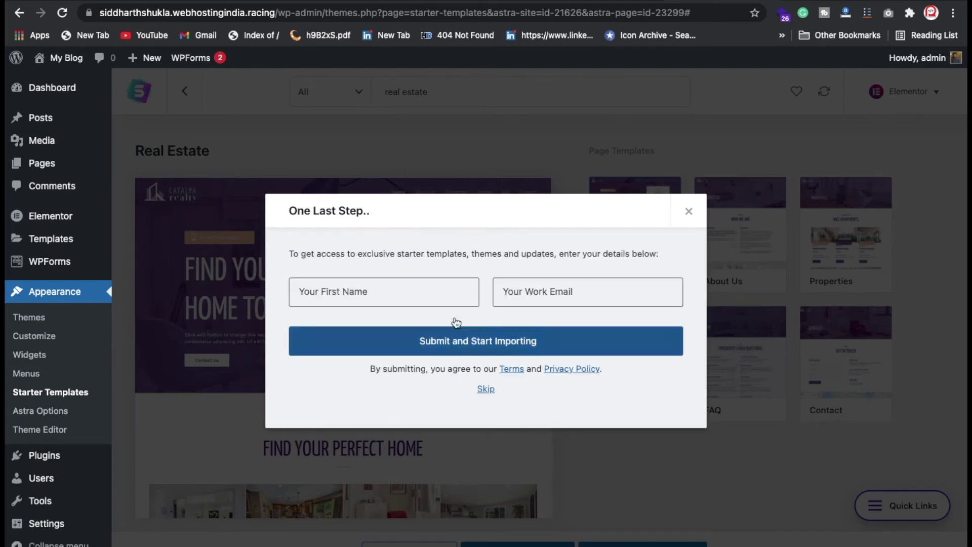
left_click(487, 387)
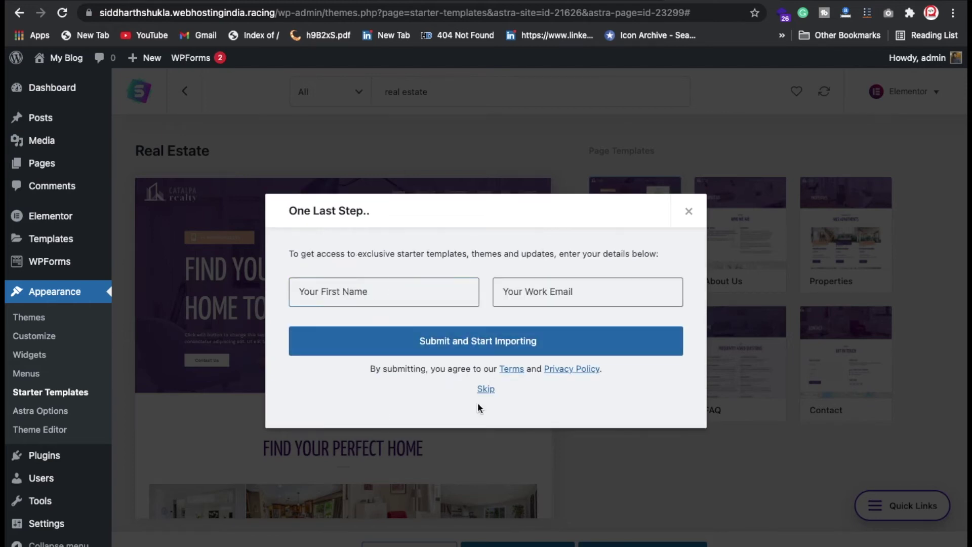
left_click(486, 388)
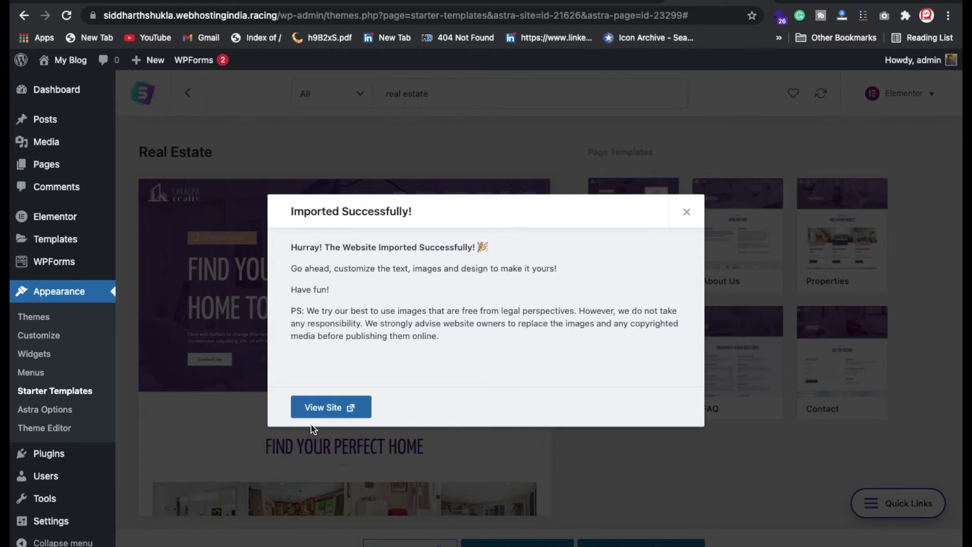
- Open the finished imported site in a new browser tab and switch to it
left_click(325, 406)
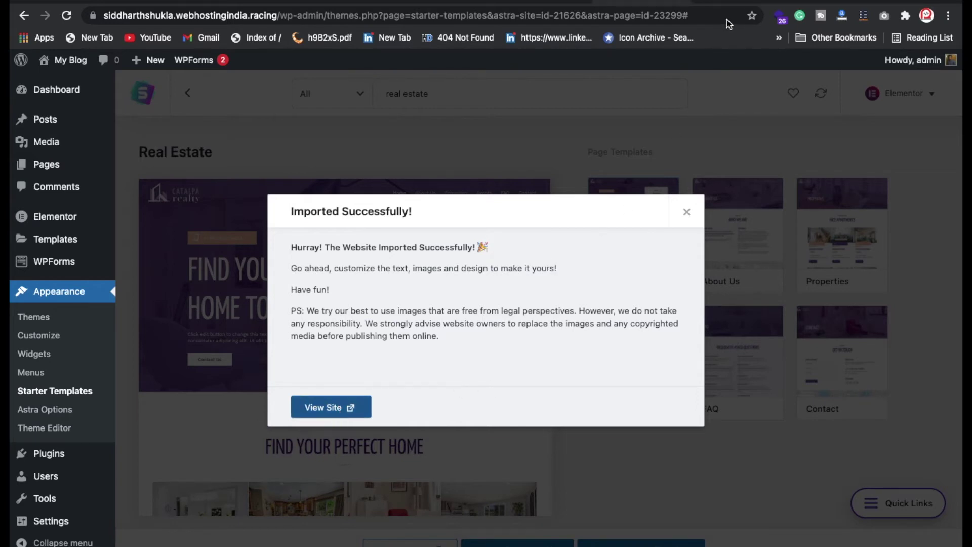
left_click(732, 5)
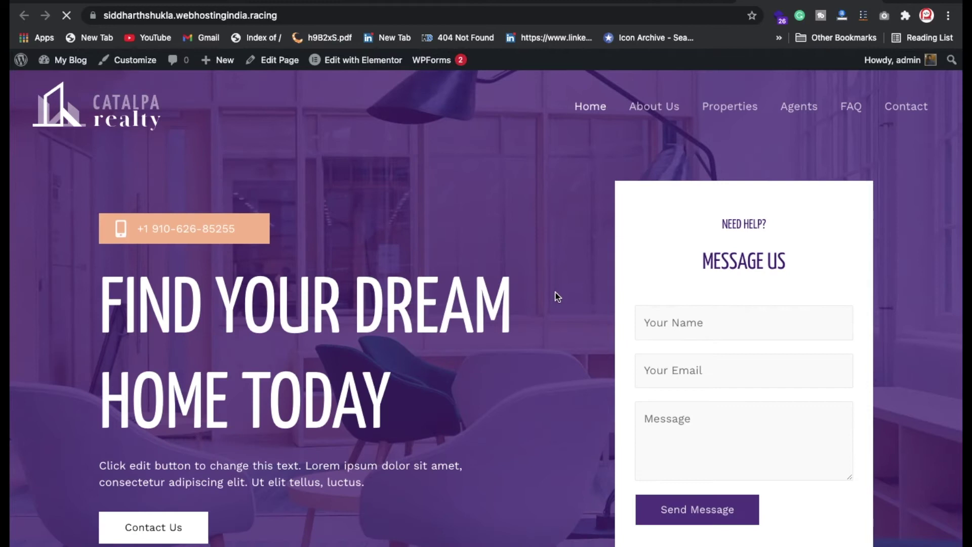
- Review the homepage down to Featured Listings and back, then go to the Agents page
scroll(491, 280, "down", 7)
scroll(491, 279, "up", 6)
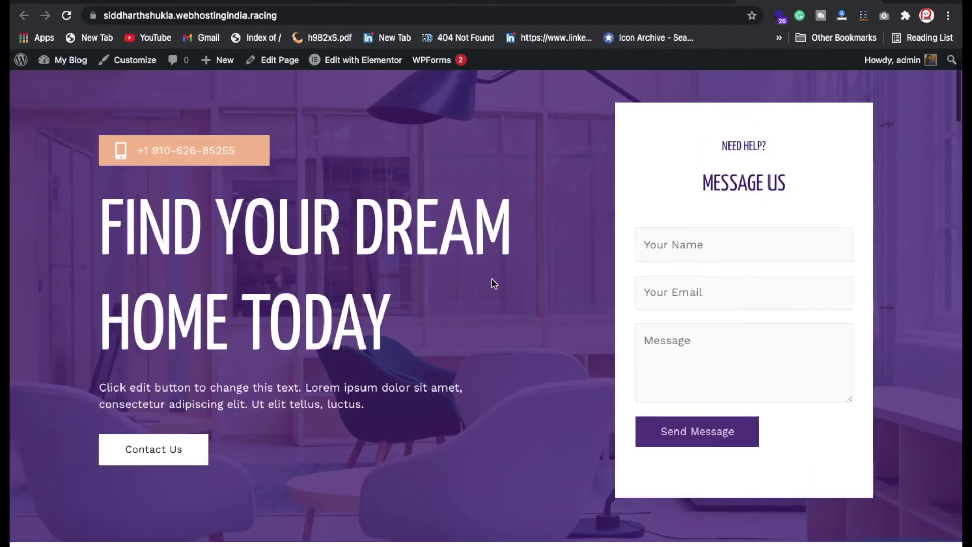
scroll(491, 279, "up", 2)
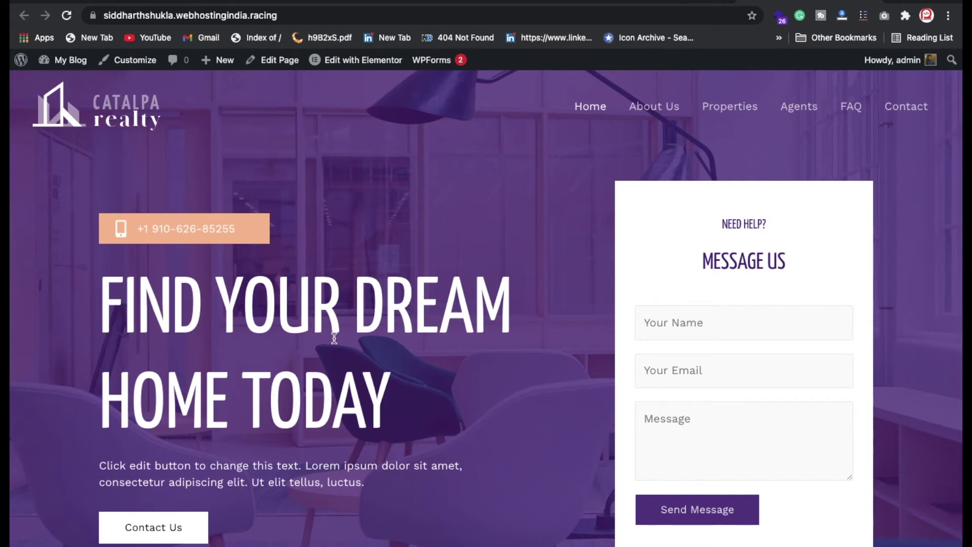
scroll(329, 369, "down", 4)
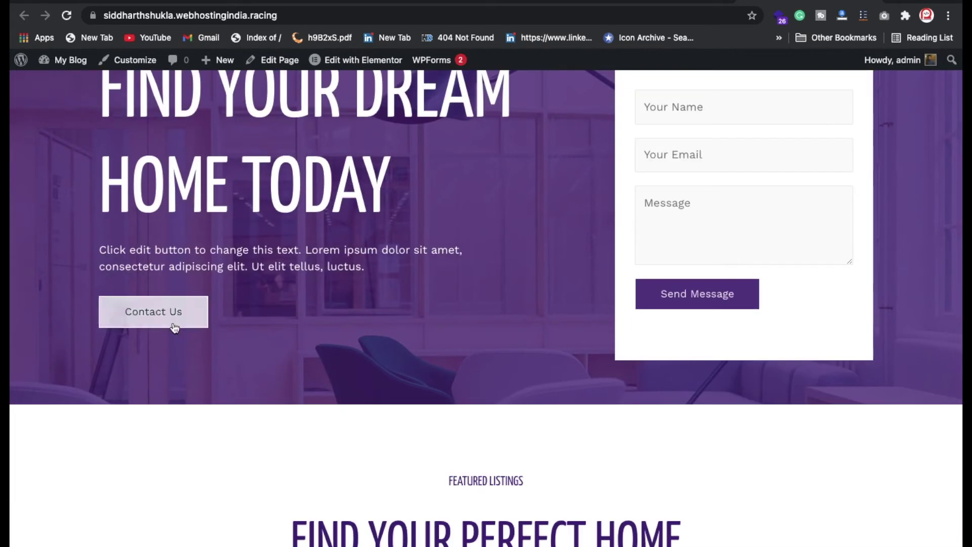
scroll(389, 269, "up", 4)
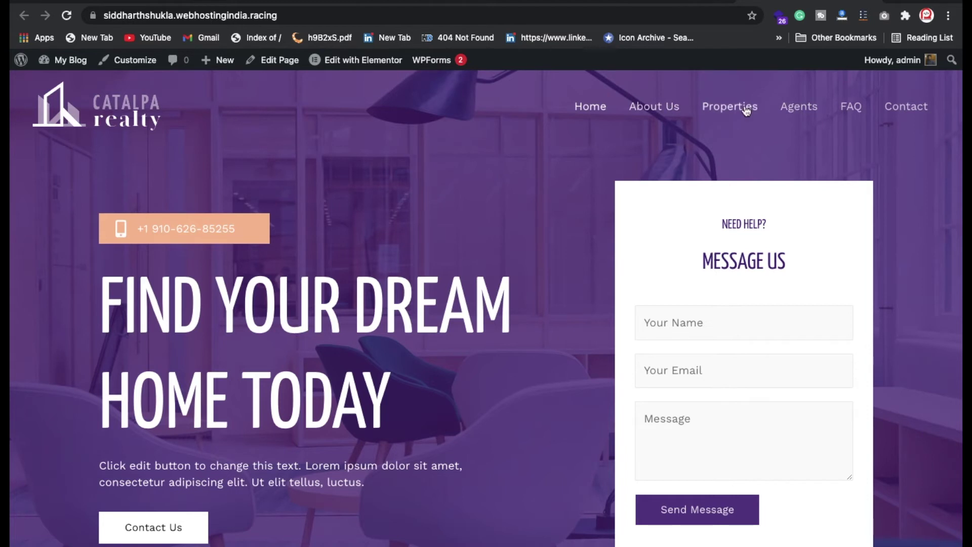
left_click(800, 107)
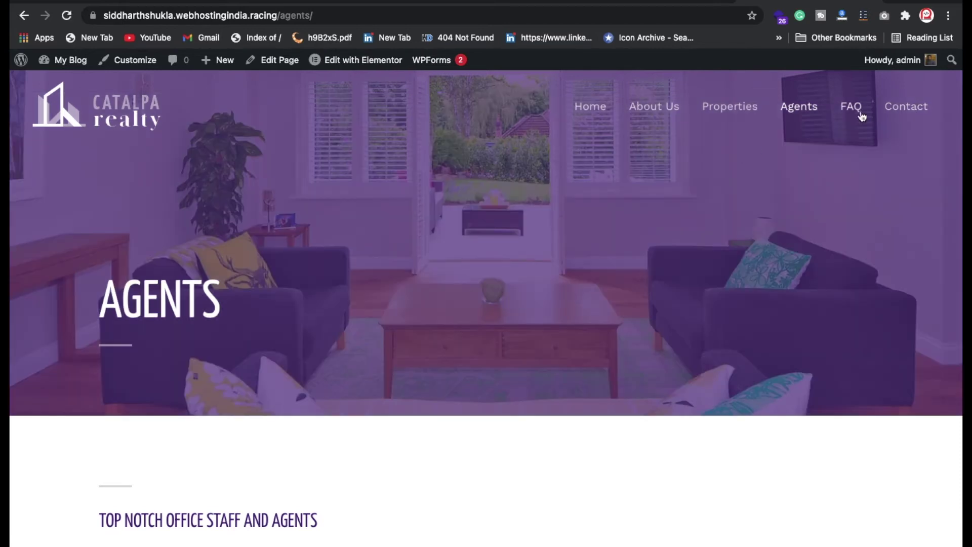
scroll(750, 271, "down", 8)
scroll(753, 269, "down", 5)
scroll(744, 289, "up", 7)
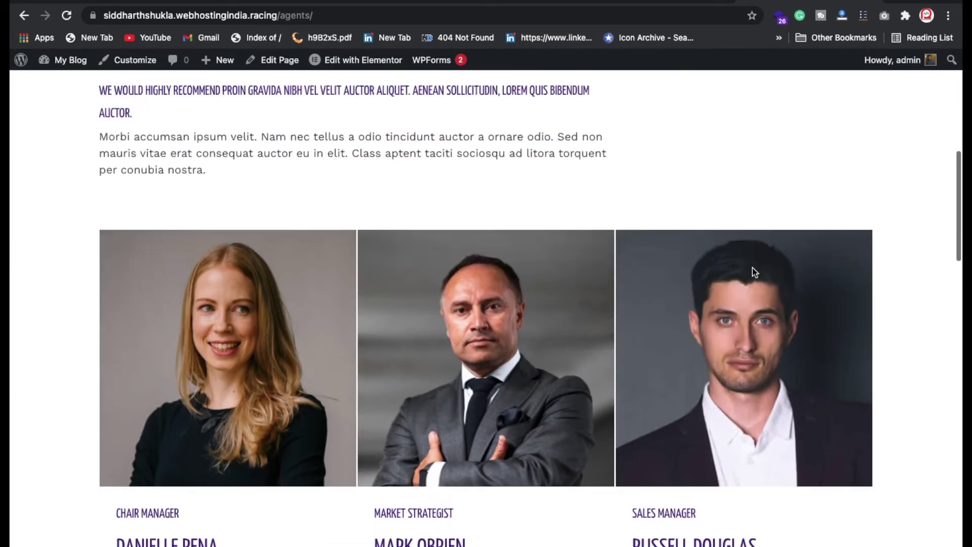
scroll(737, 299, "down", 5)
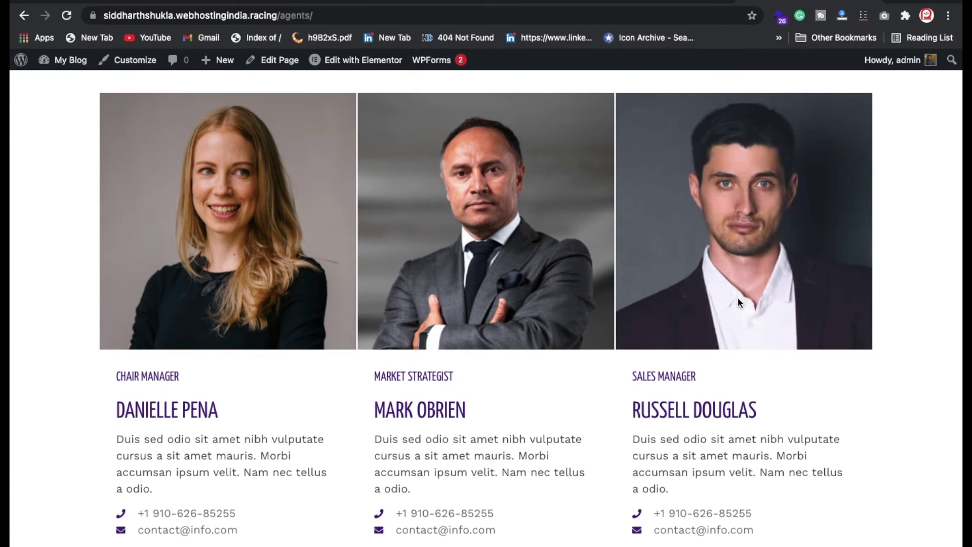
scroll(737, 299, "down", 8)
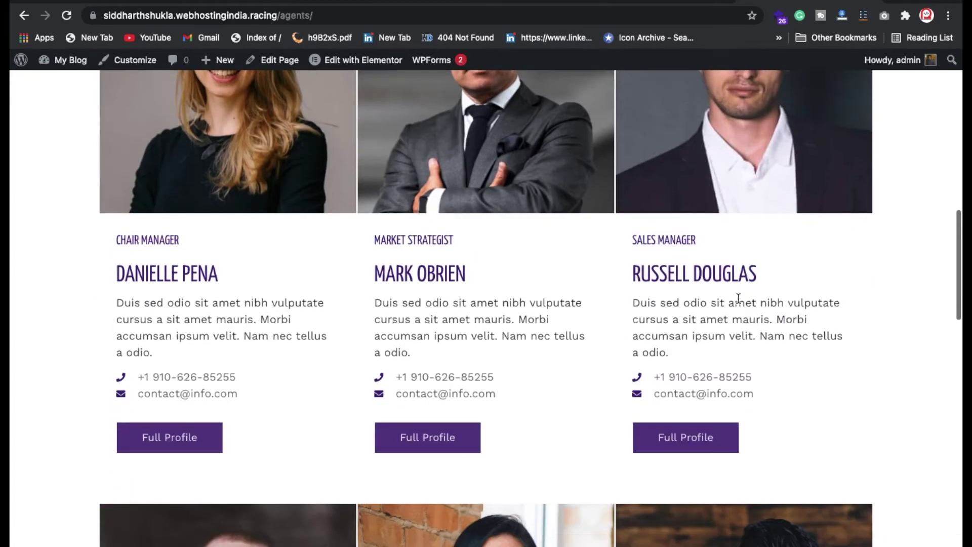
scroll(621, 411, "down", 9)
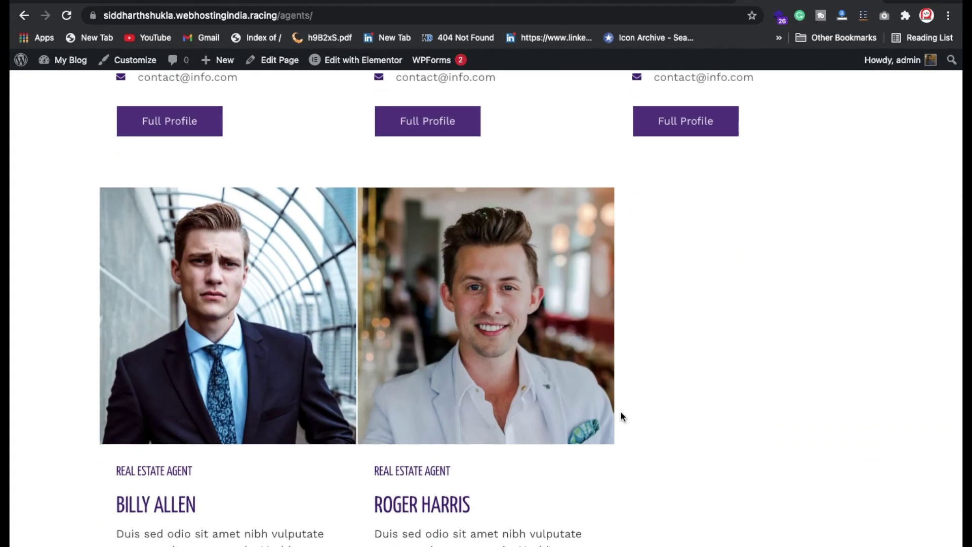
scroll(621, 412, "up", 9)
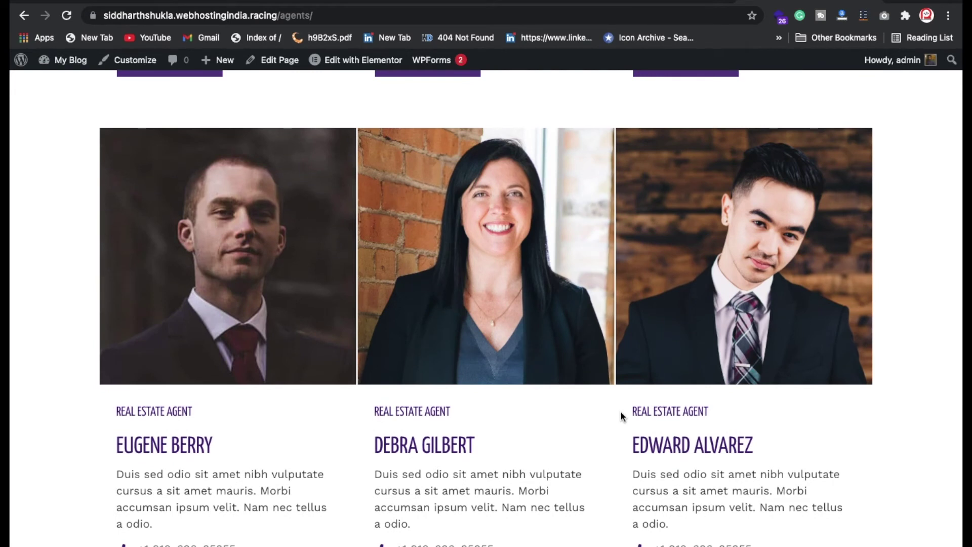
scroll(621, 411, "up", 10)
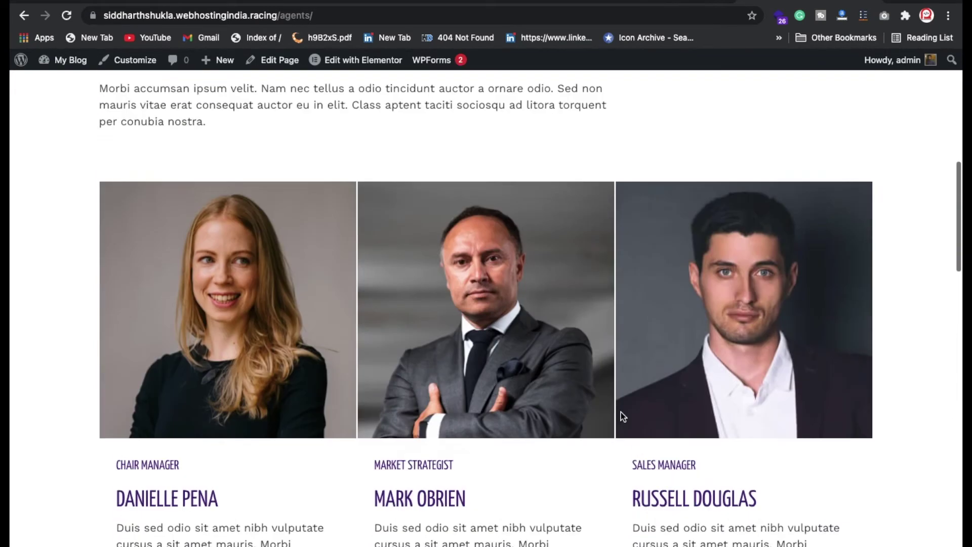
scroll(620, 412, "up", 10)
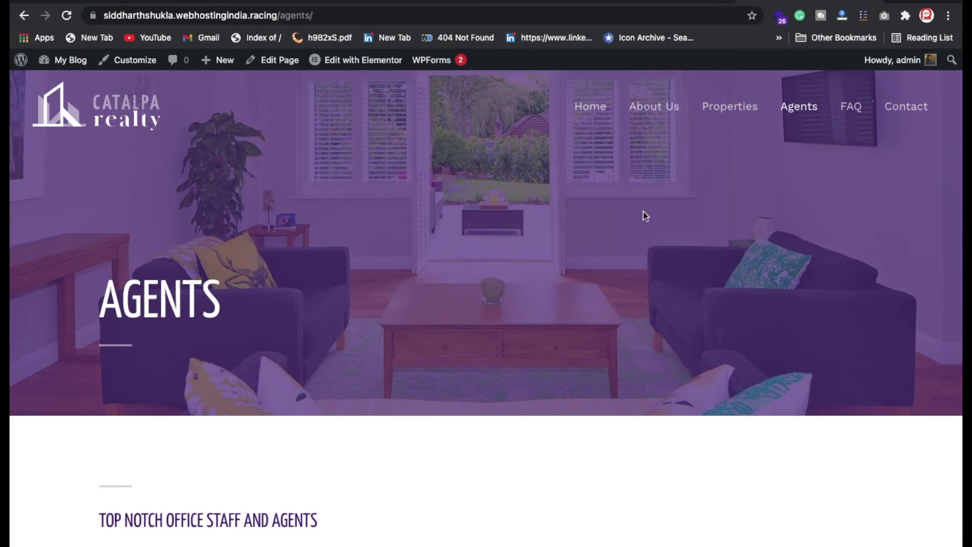
scroll(635, 288, "down", 5)
scroll(634, 288, "down", 3)
scroll(292, 203, "up", 10)
left_click(122, 116)
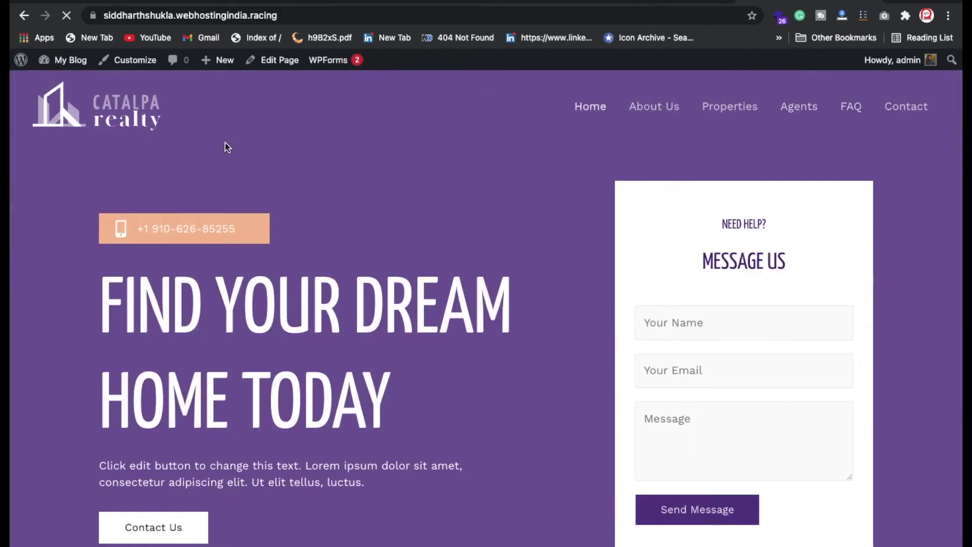
- Select the FIND YOUR DREAM HOME TODAY hero heading text on the homepage
scroll(344, 320, "down", 5)
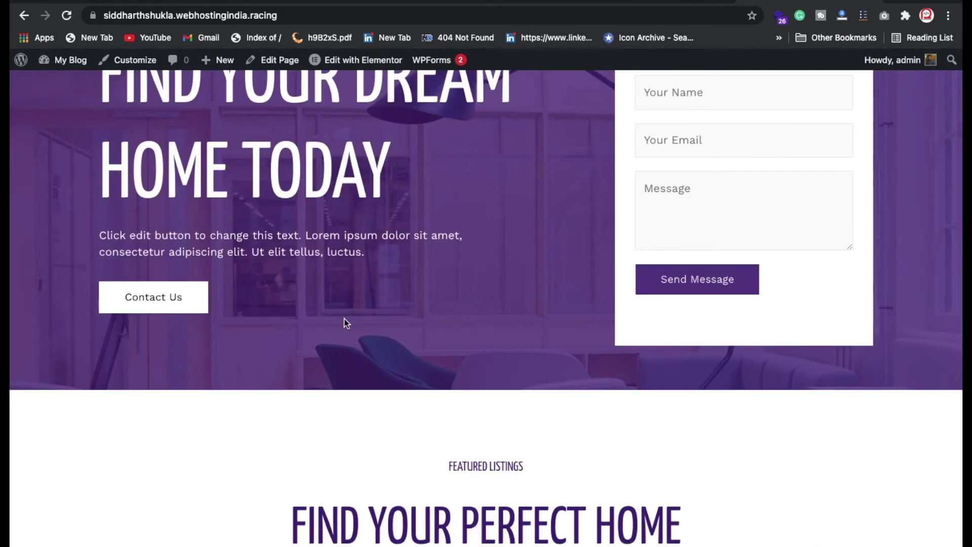
scroll(345, 318, "down", 4)
scroll(344, 318, "up", 5)
scroll(344, 318, "up", 3)
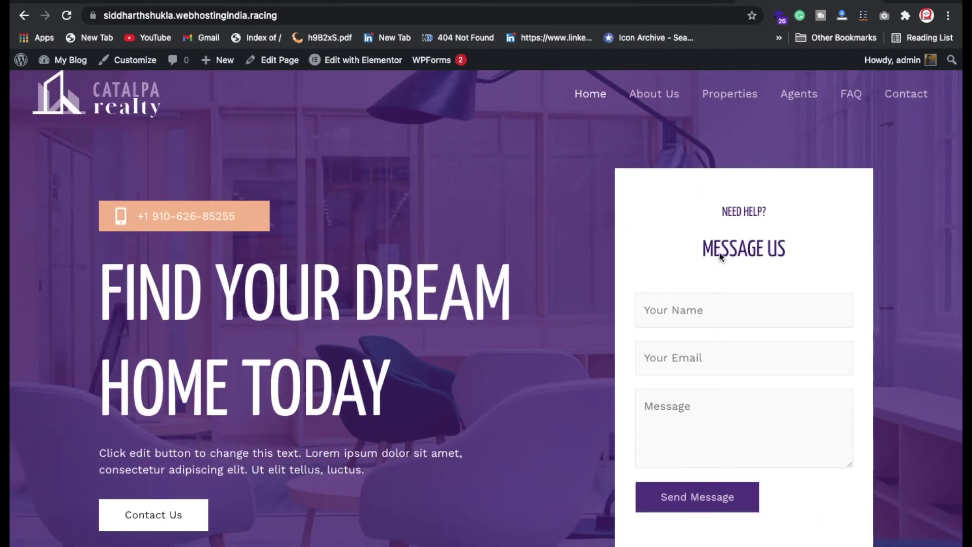
left_click_drag(399, 398, 123, 314)
triple_click(211, 309)
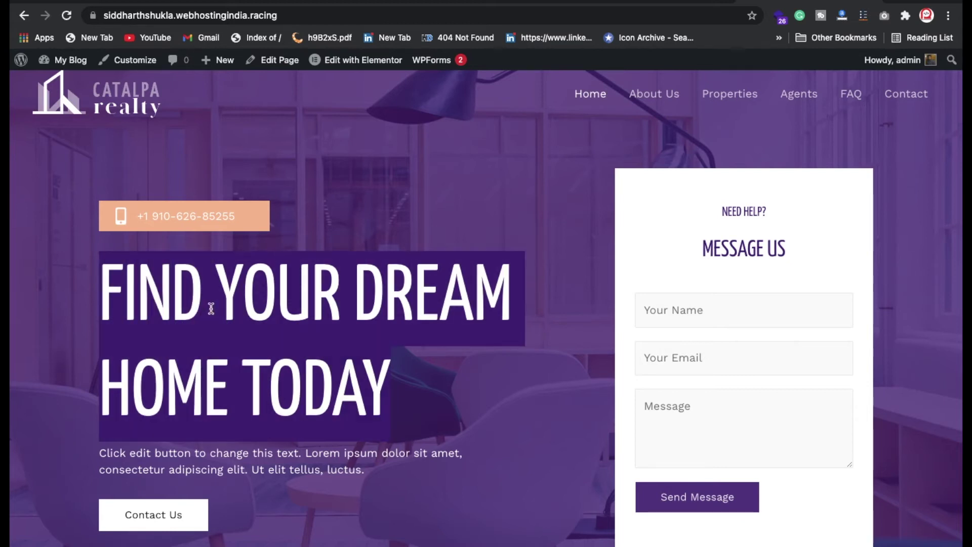
- Browse down past Featured Listings to the About Us section and its Read More link
scroll(184, 364, "down", 4)
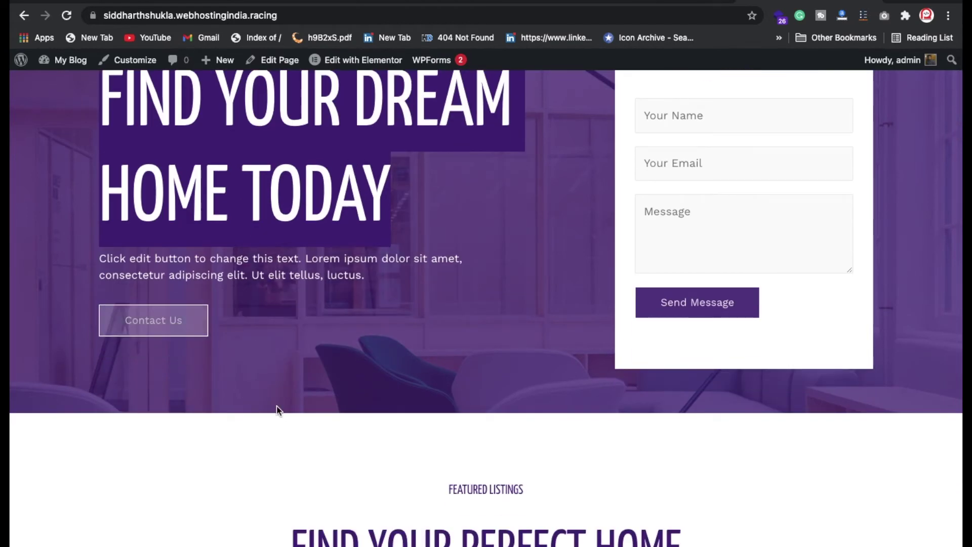
scroll(249, 386, "down", 11)
scroll(281, 413, "down", 1)
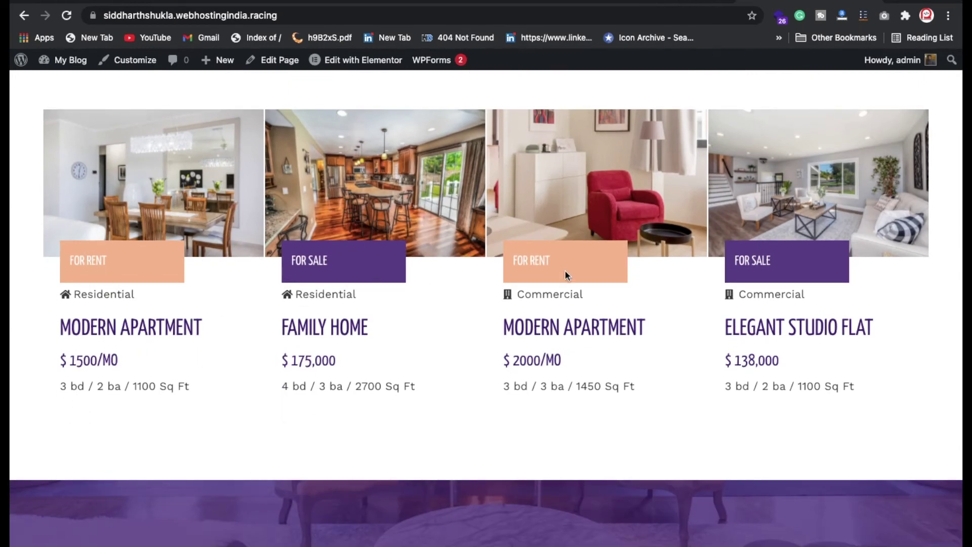
scroll(562, 334, "down", 2)
scroll(561, 338, "up", 3)
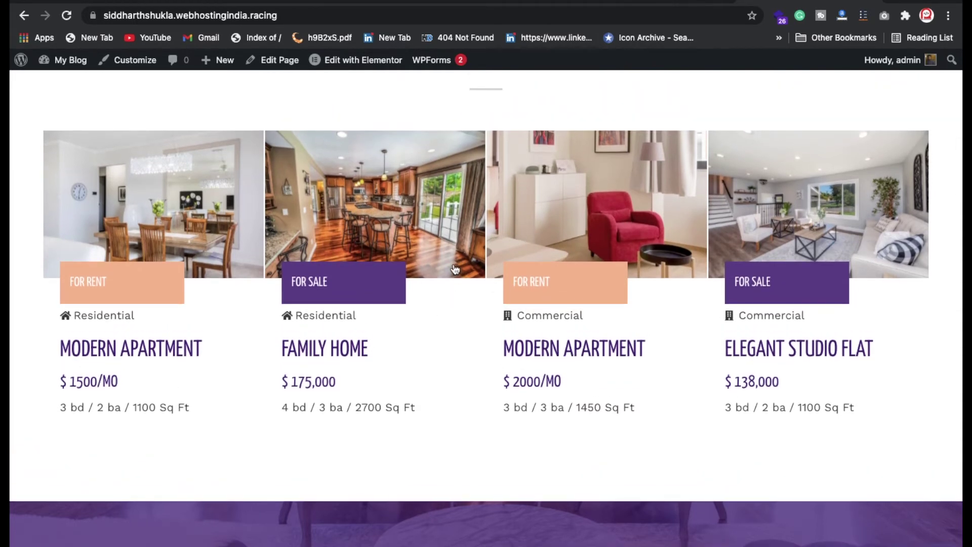
scroll(455, 269, "down", 8)
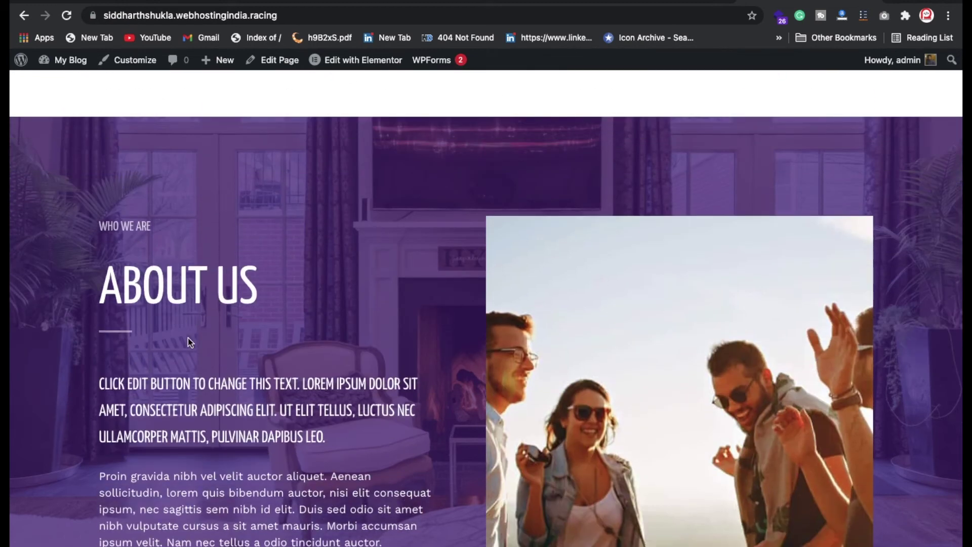
scroll(252, 456, "down", 4)
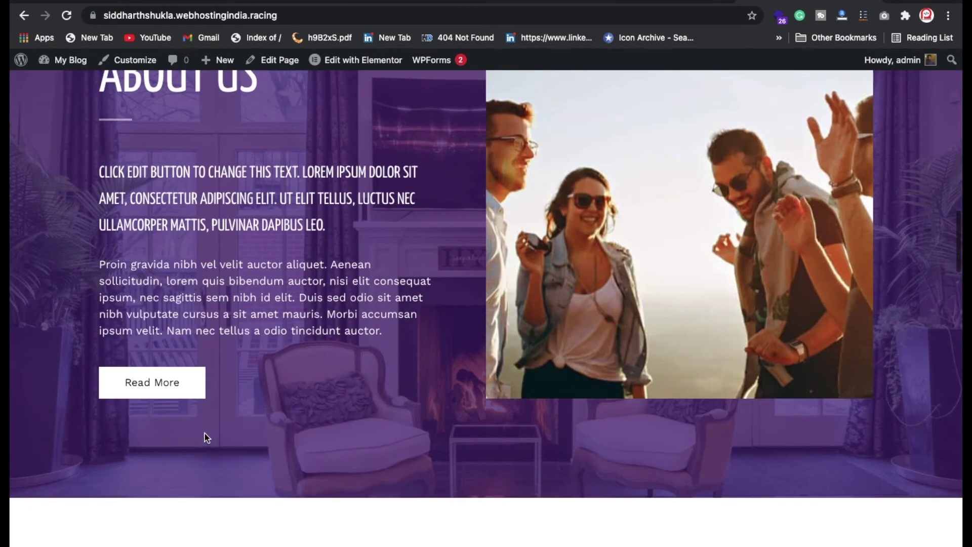
left_click(163, 387)
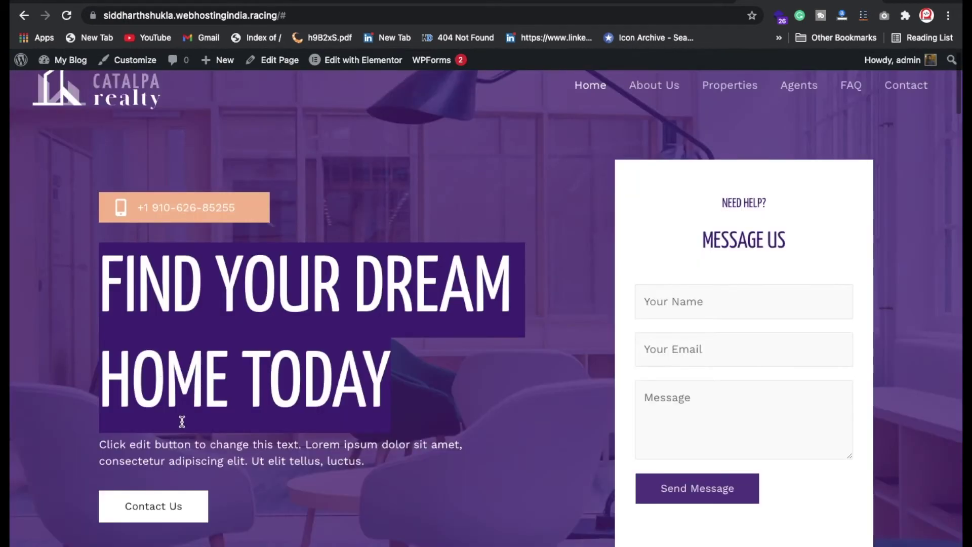
scroll(181, 424, "down", 9)
scroll(182, 424, "down", 10)
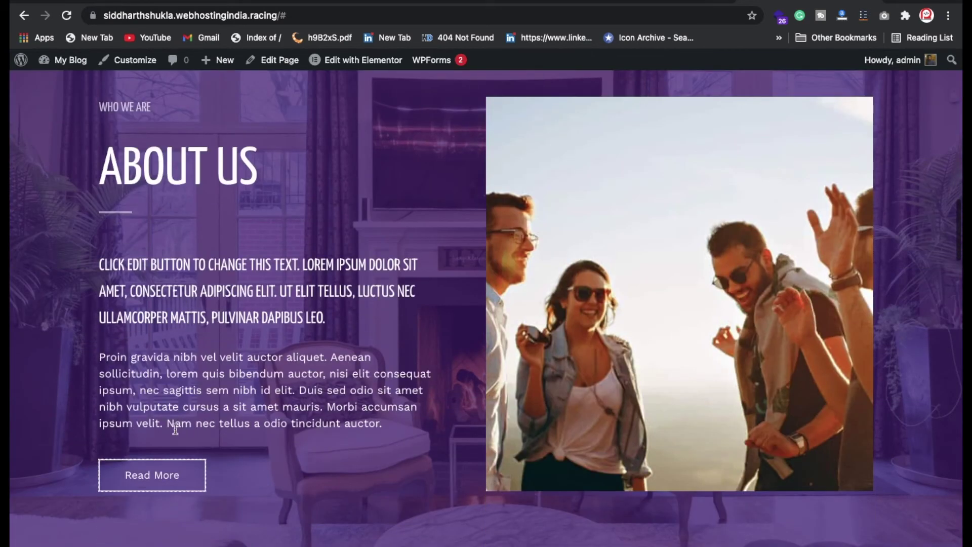
left_click(140, 474)
scroll(390, 343, "down", 9)
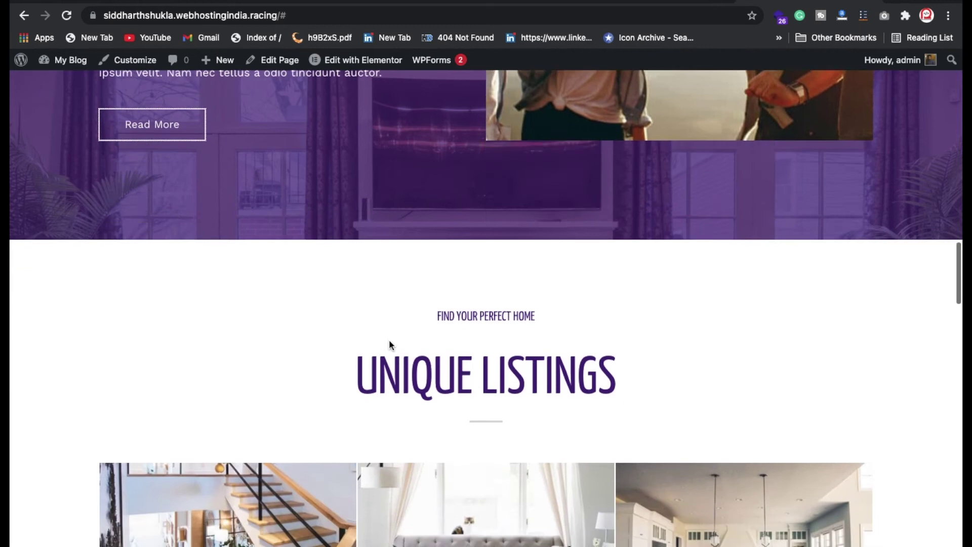
scroll(390, 344, "down", 3)
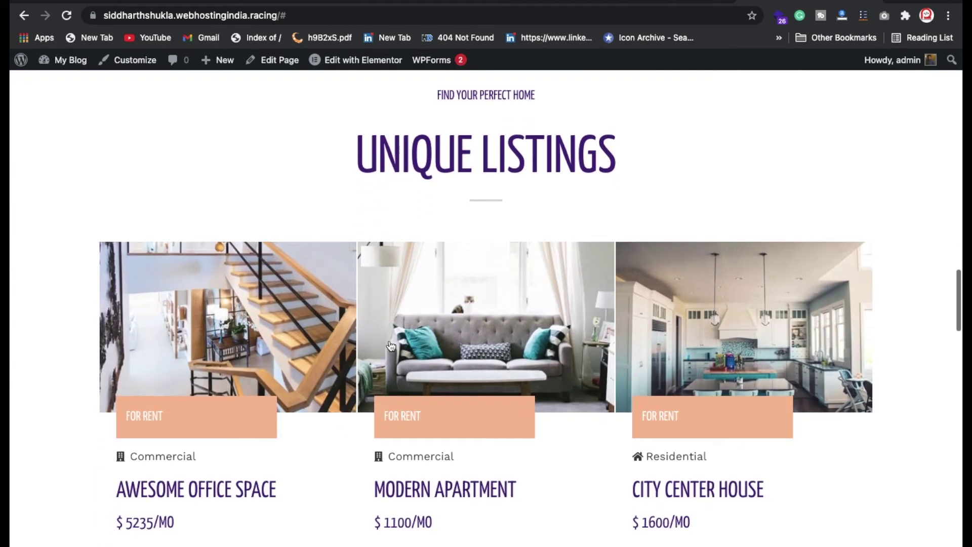
scroll(390, 346, "down", 1)
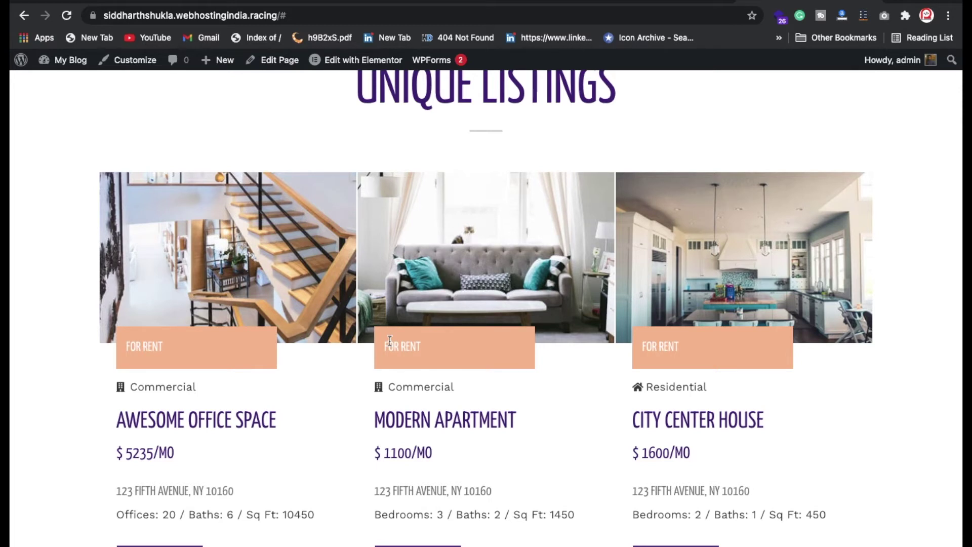
scroll(389, 340, "up", 2)
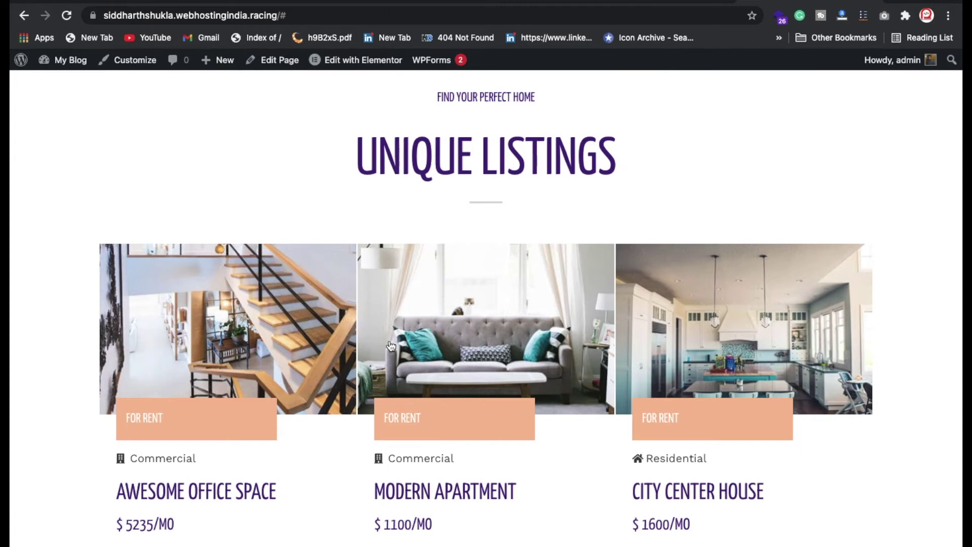
scroll(390, 346, "down", 2)
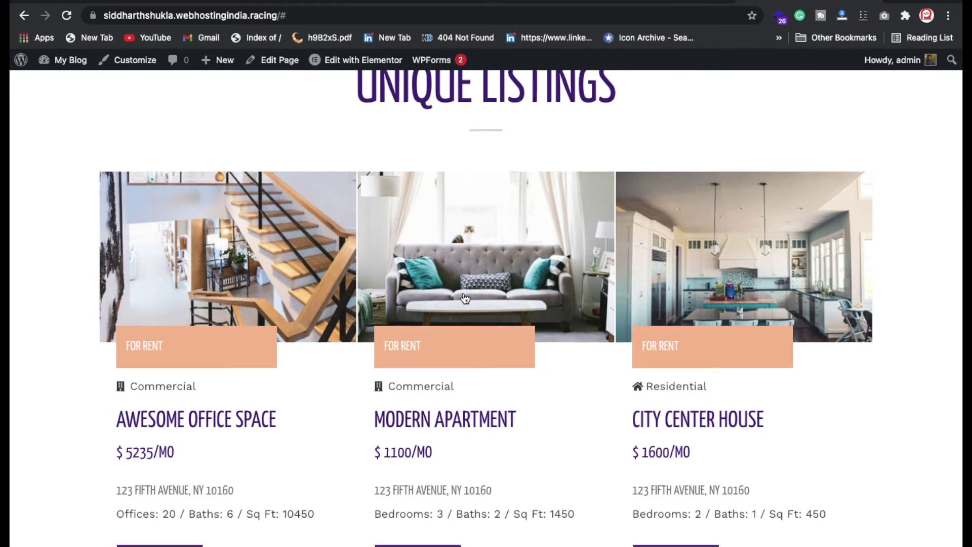
scroll(465, 300, "down", 15)
scroll(463, 295, "down", 5)
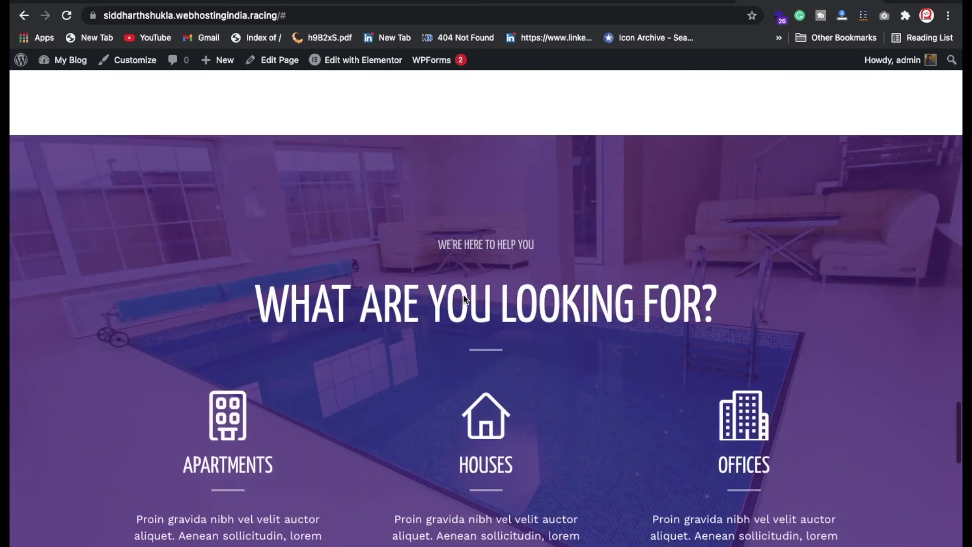
scroll(463, 294, "down", 3)
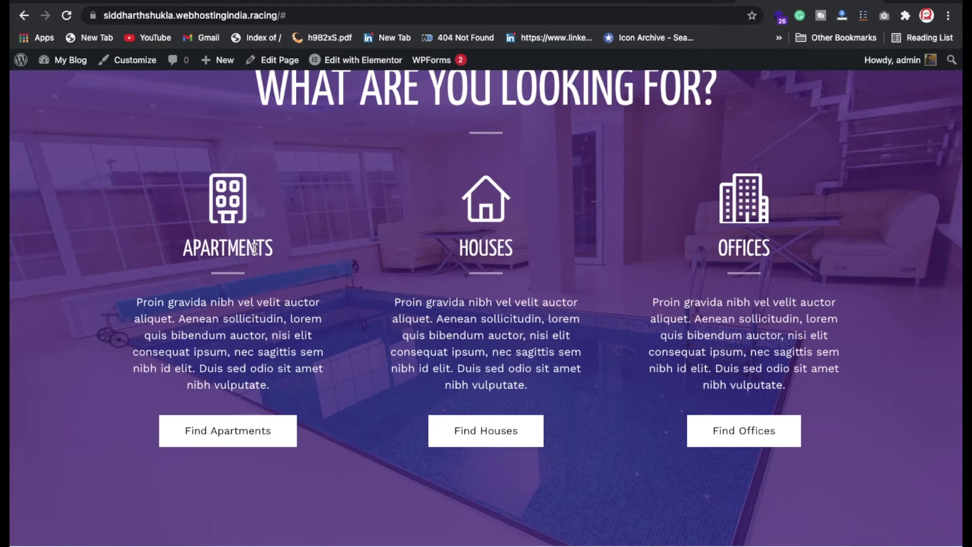
scroll(254, 248, "down", 9)
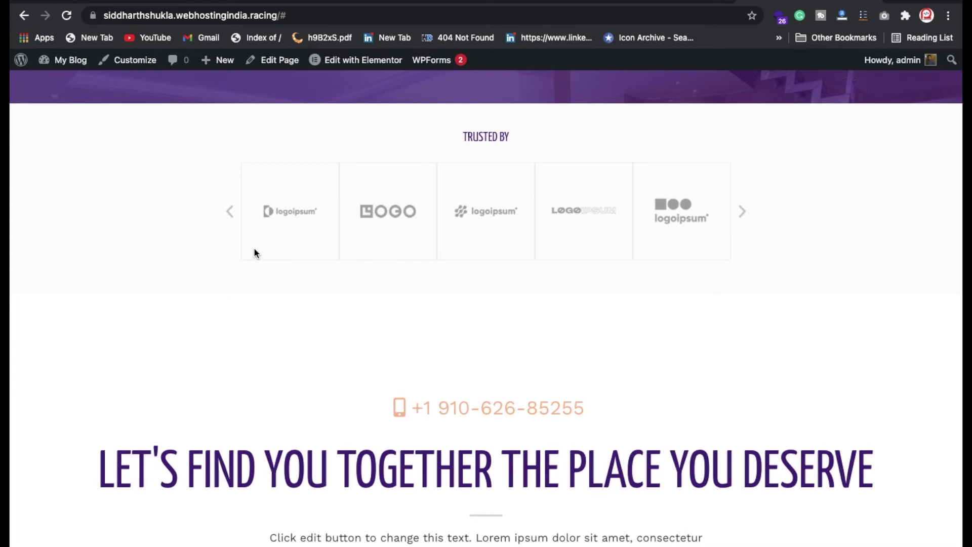
scroll(255, 252, "down", 5)
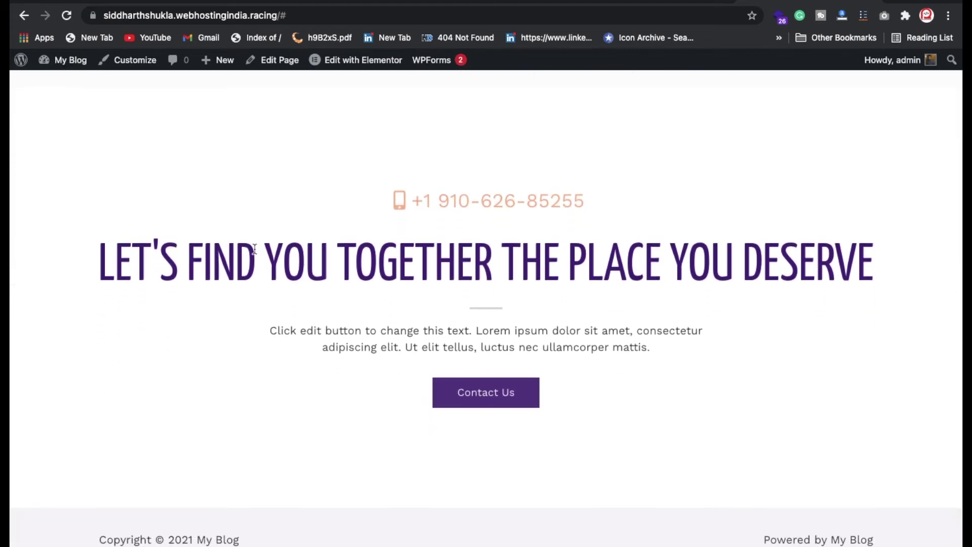
left_click(444, 401)
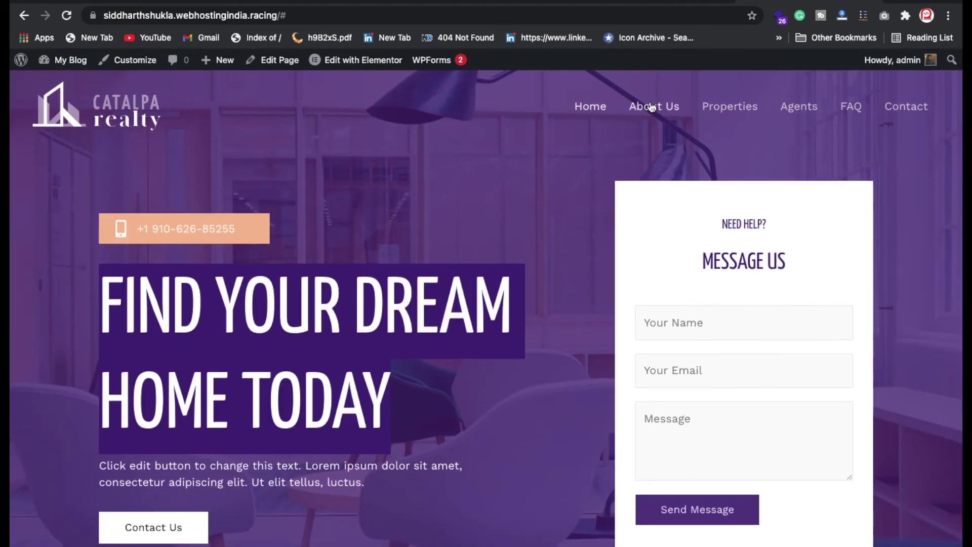
left_click(652, 107)
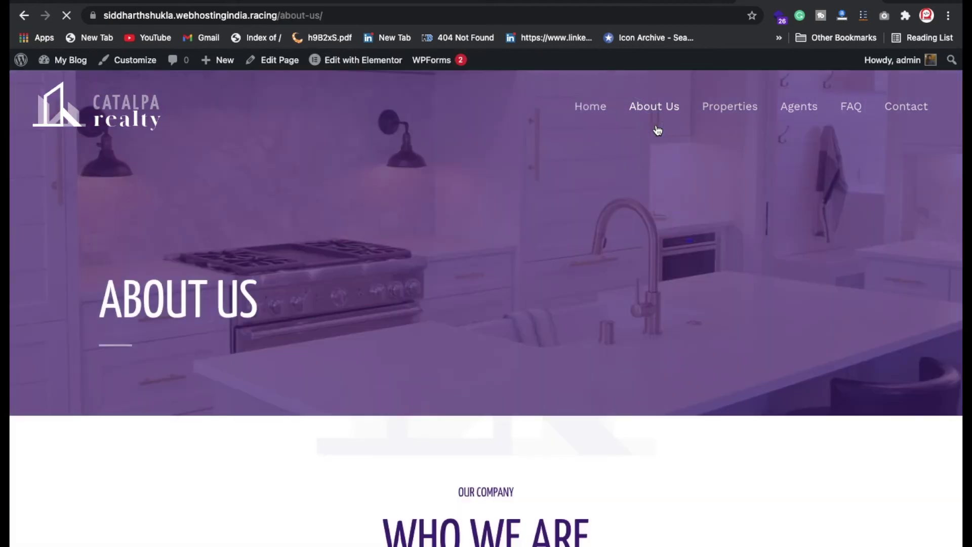
- Scroll through the About Us page from Who We Are to Our Vision and Our Mission
scroll(584, 232, "down", 5)
scroll(584, 235, "down", 10)
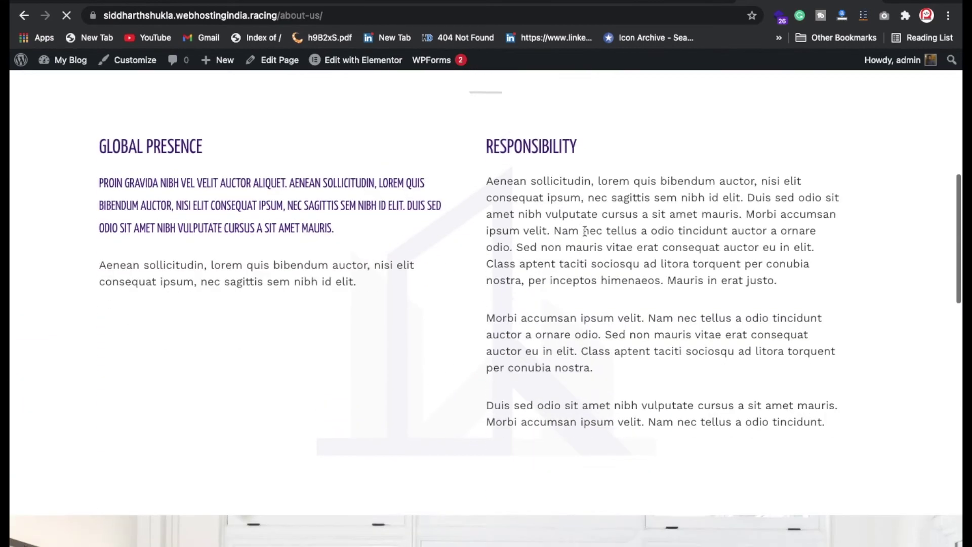
scroll(584, 230, "down", 3)
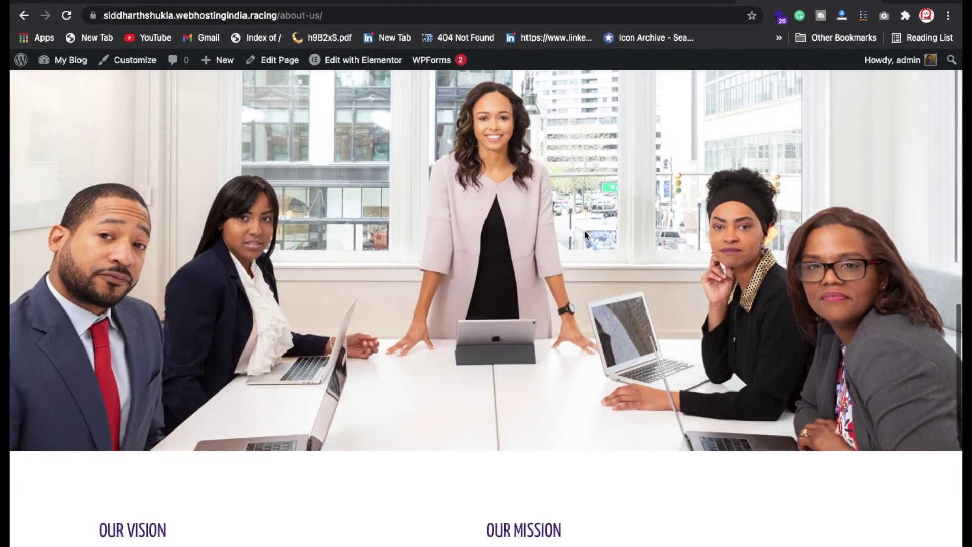
scroll(584, 229, "down", 3)
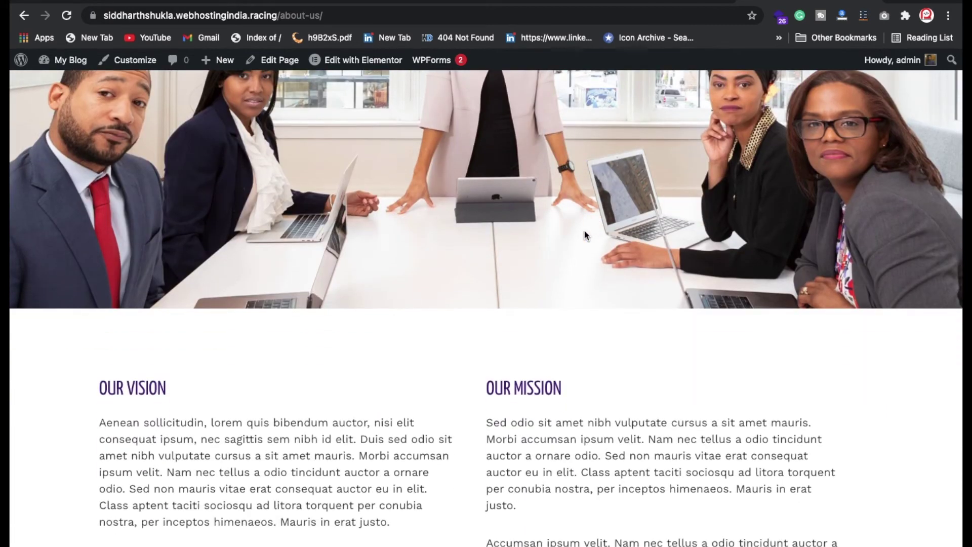
scroll(584, 229, "down", 3)
scroll(567, 281, "down", 5)
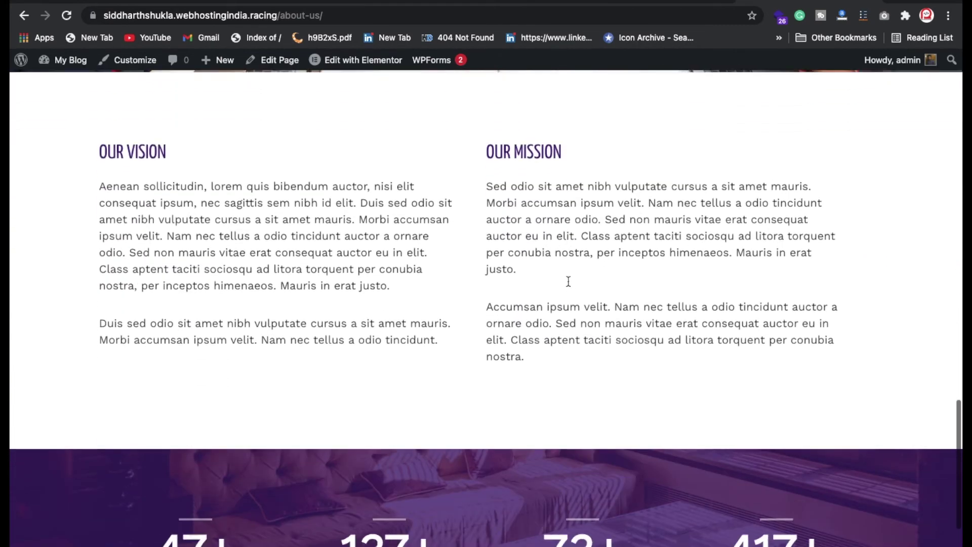
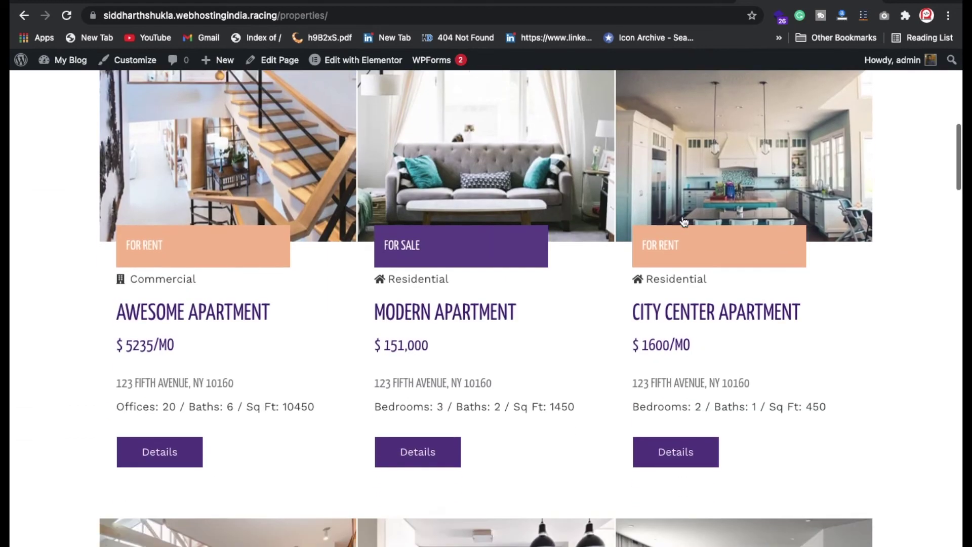
scroll(680, 229, "down", 4)
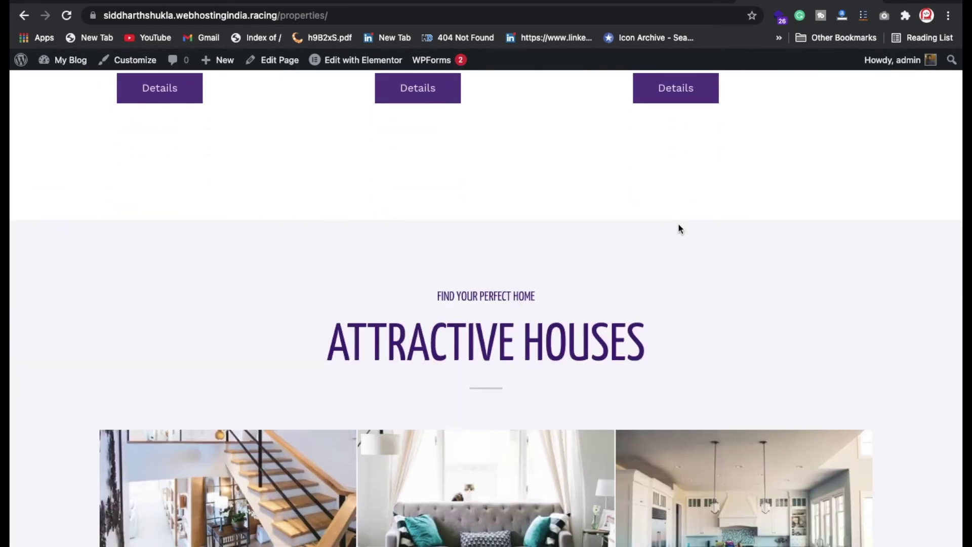
triple_click(485, 298)
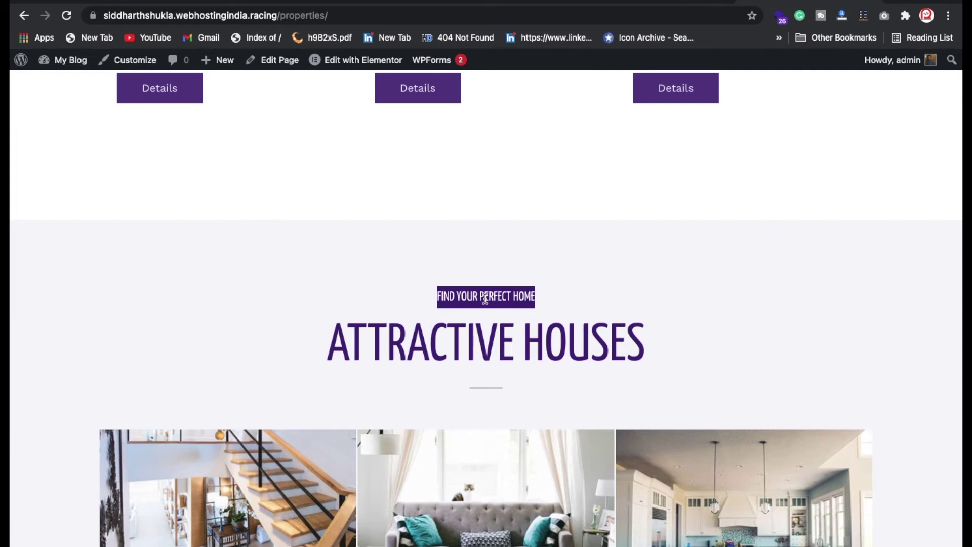
scroll(484, 299, "up", 15)
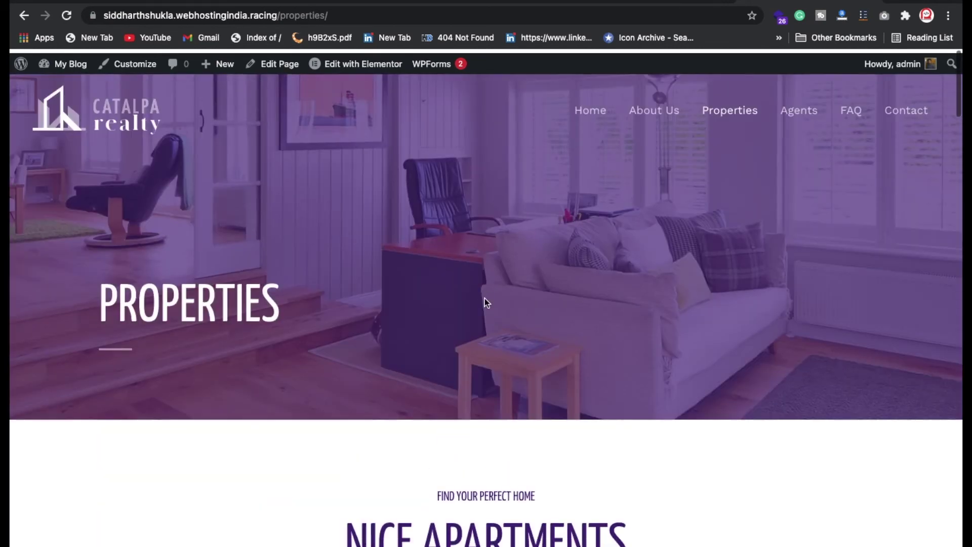
- Go to the Agents page and scroll through the Top Notch Office Staff and Agents profile cards
left_click(794, 107)
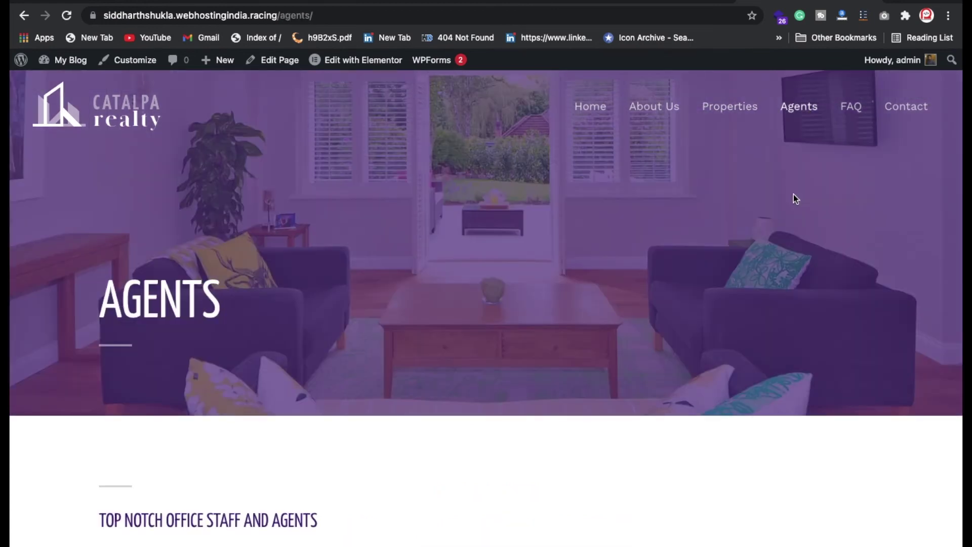
scroll(793, 193, "down", 9)
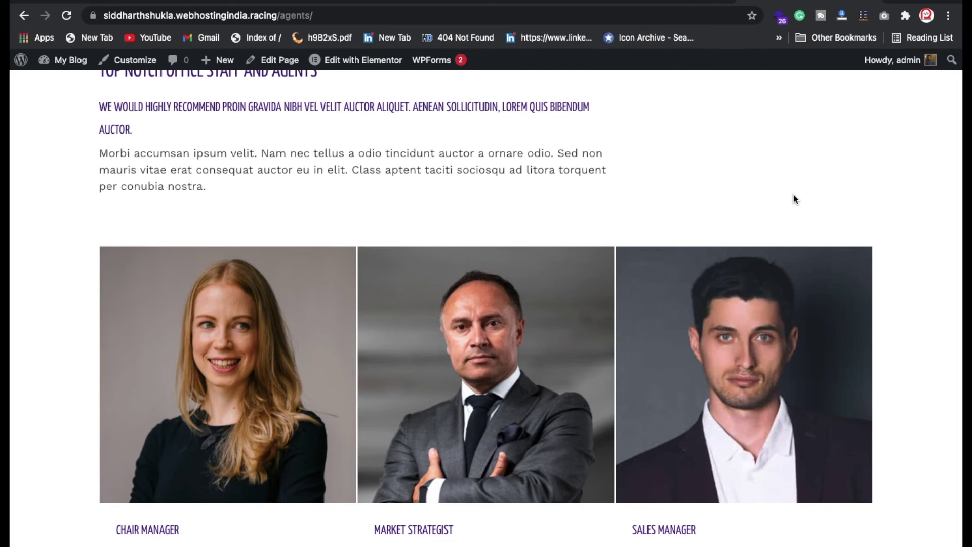
scroll(671, 347, "down", 15)
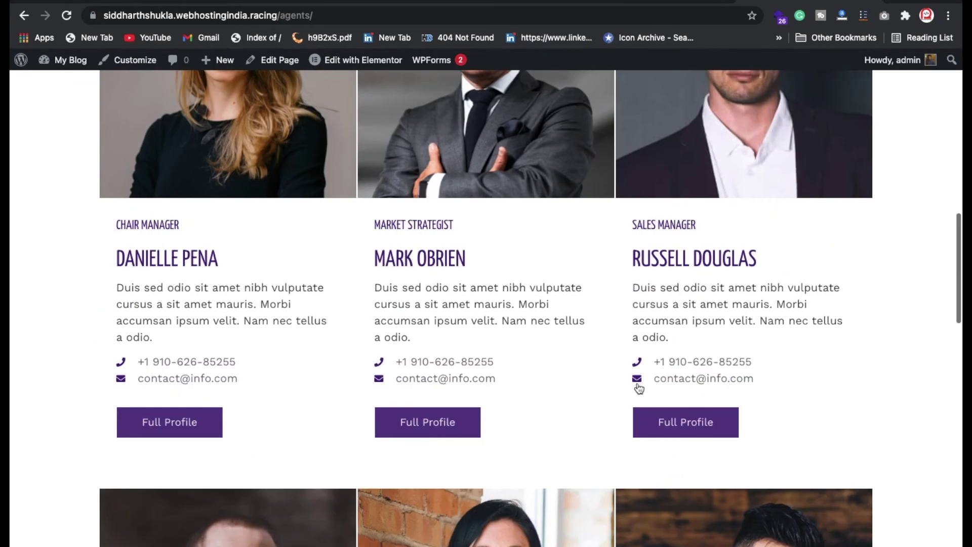
scroll(617, 428, "down", 5)
scroll(617, 428, "up", 20)
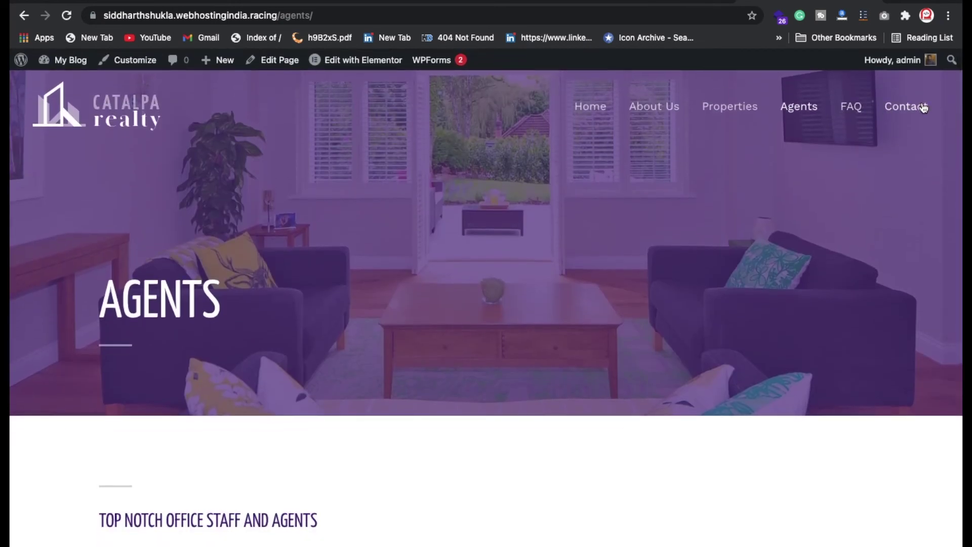
- Go to the FAQ page and scroll through the homebuying questions and answers
left_click(851, 113)
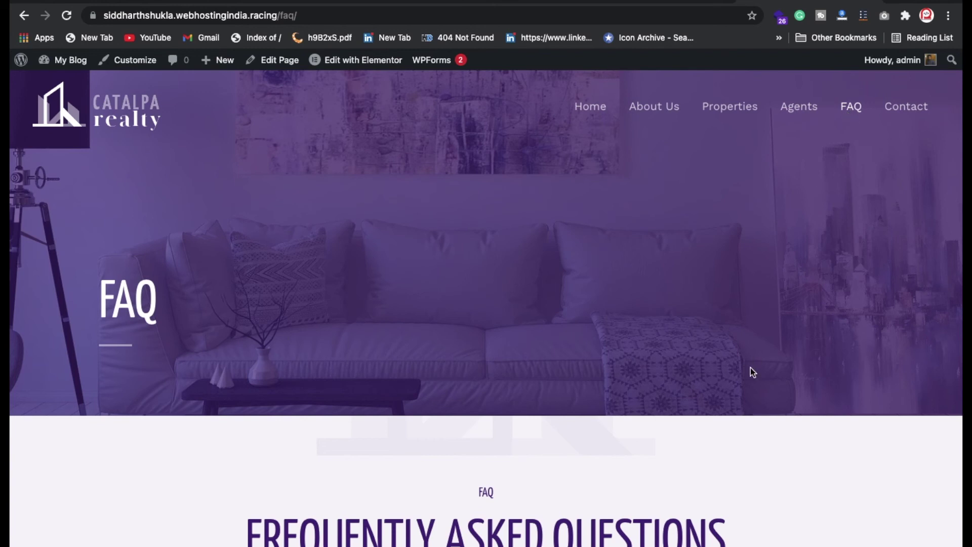
scroll(750, 370, "down", 7)
scroll(673, 364, "down", 5)
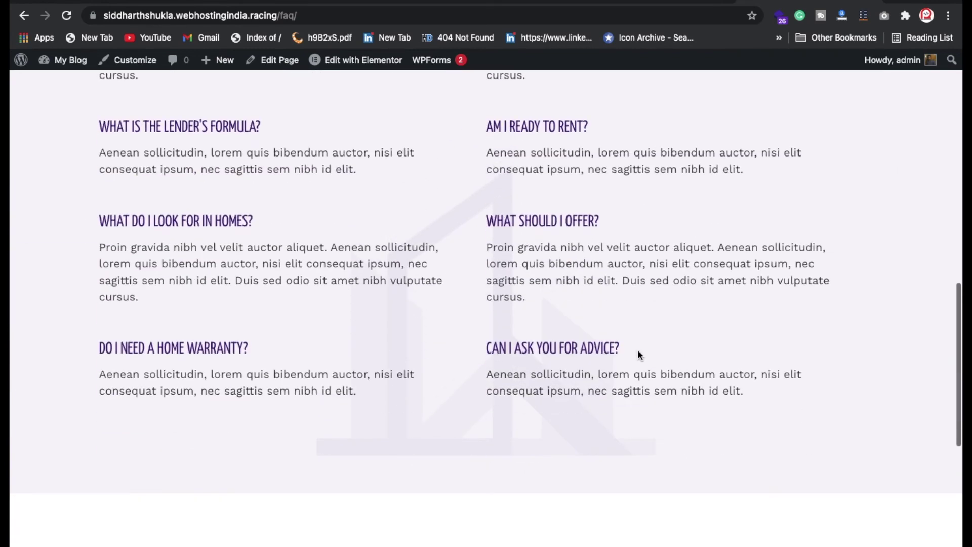
scroll(638, 352, "down", 2)
scroll(637, 355, "down", 5)
scroll(638, 354, "up", 15)
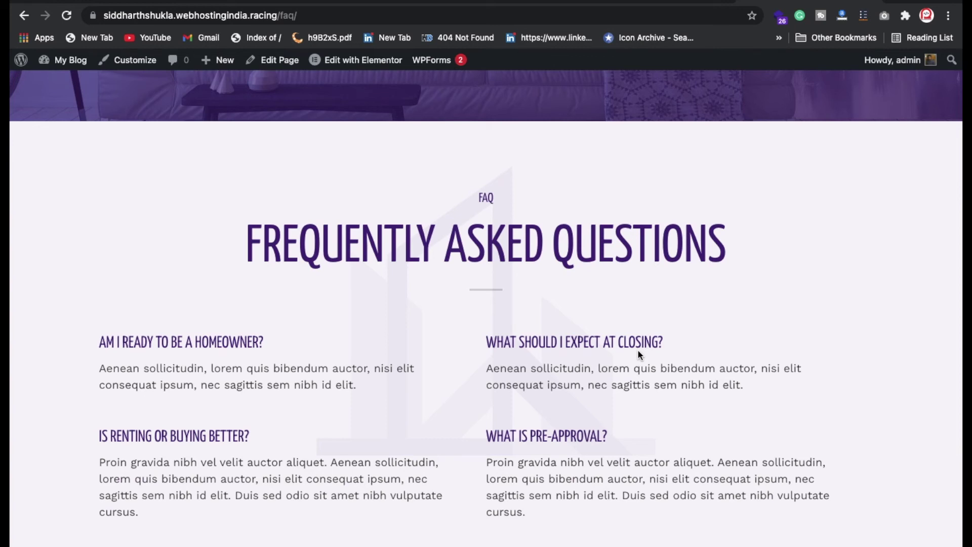
scroll(638, 350, "up", 6)
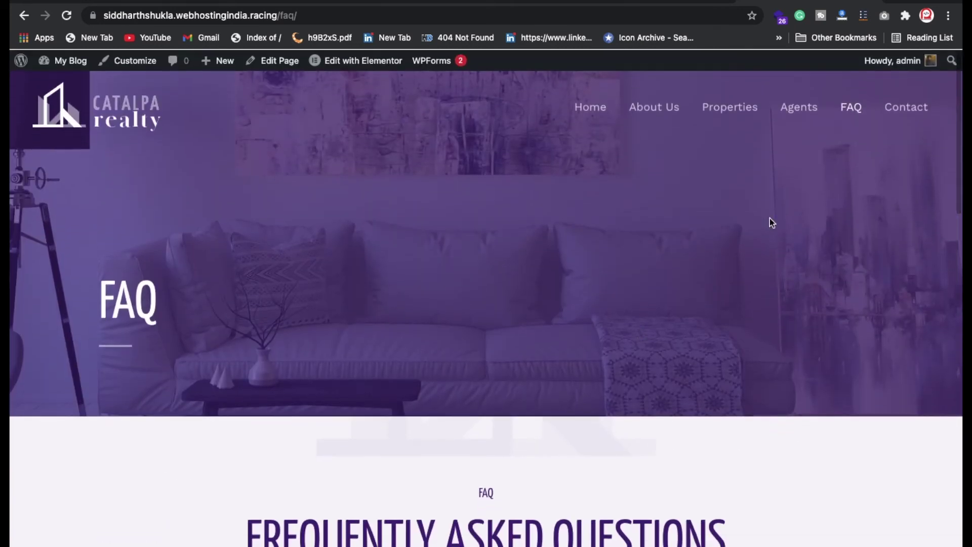
- Go to the Contact page and try the Message, Your Email and Your Name form fields
left_click(909, 113)
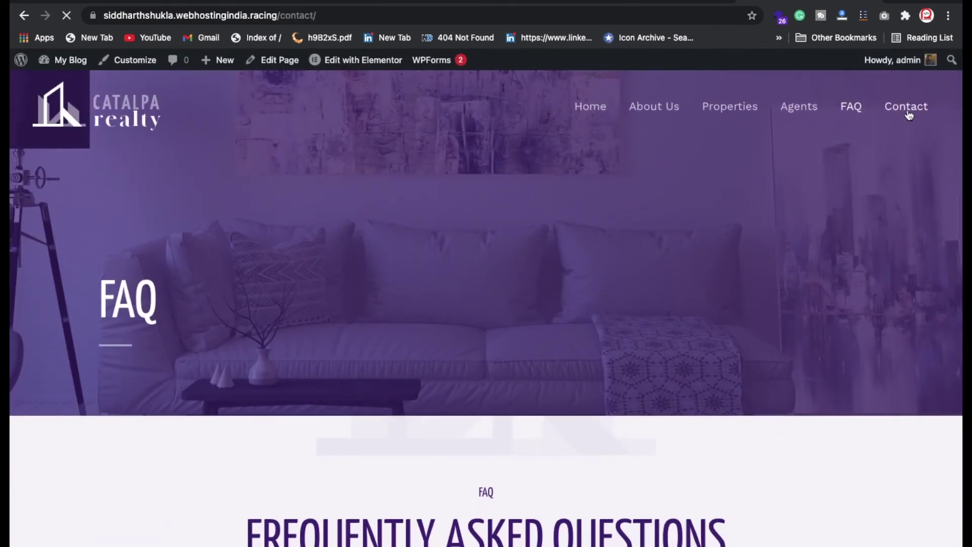
scroll(742, 365, "down", 10)
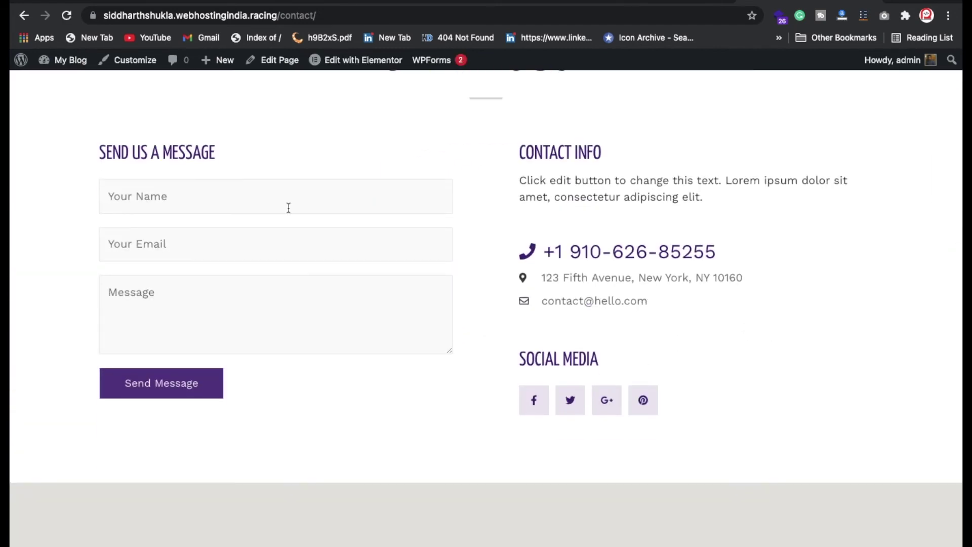
left_click(263, 300)
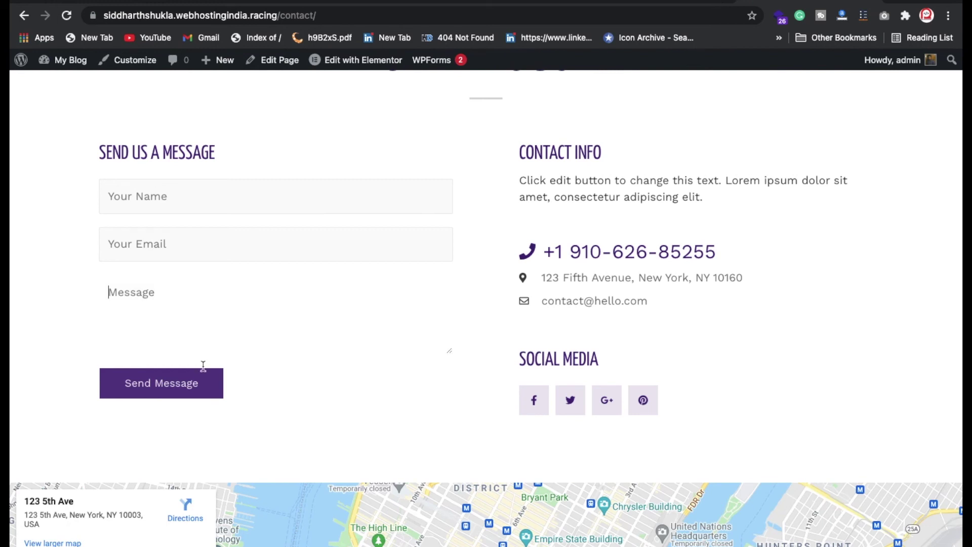
left_click(221, 248)
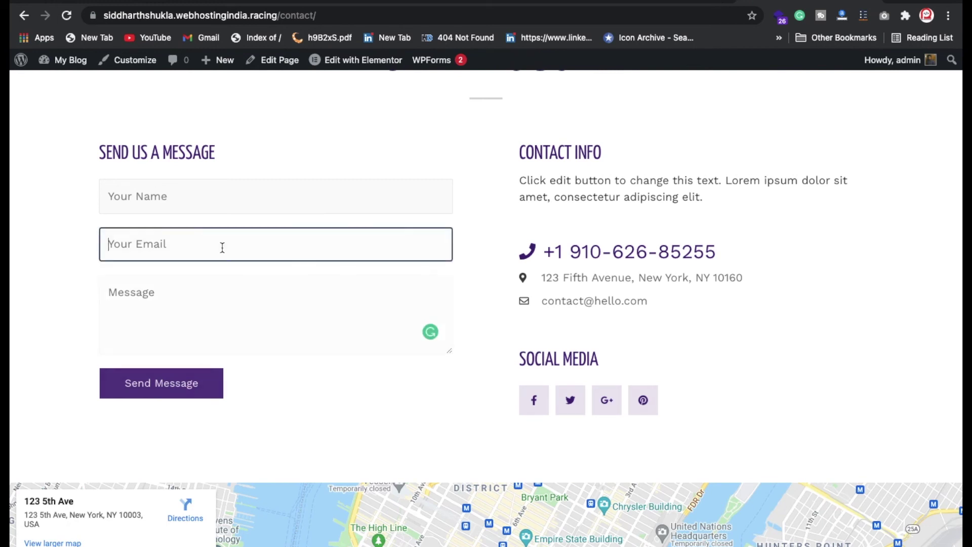
left_click(222, 204)
scroll(231, 301, "down", 4)
scroll(466, 172, "up", 3)
- Select the CONTACT INFO and SOCIAL MEDIA text, then scroll down to the location map and back
triple_click(573, 115)
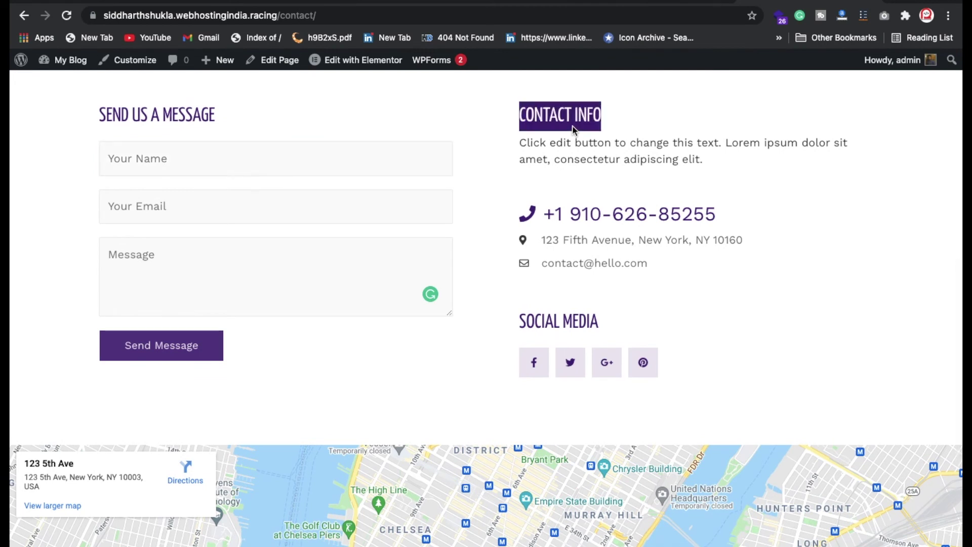
triple_click(570, 145)
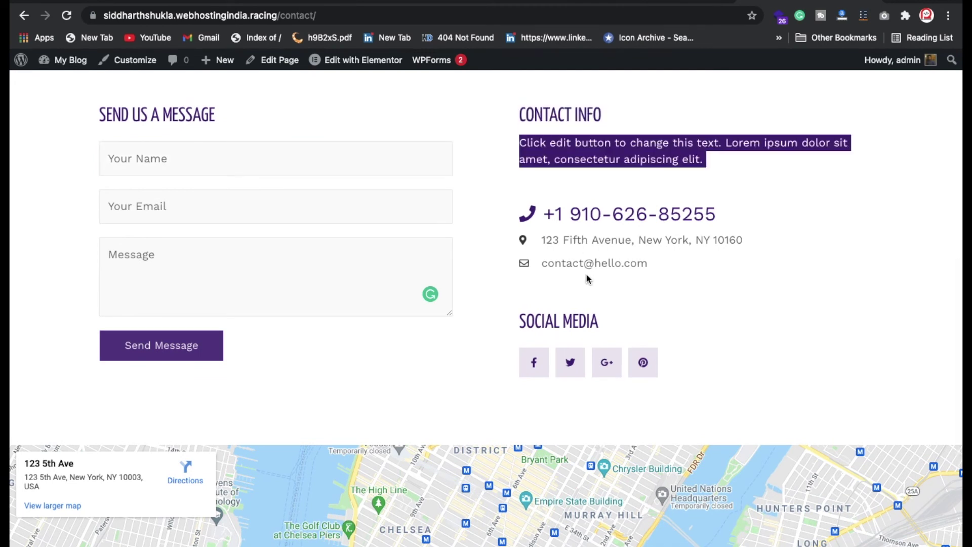
scroll(621, 282, "down", 3)
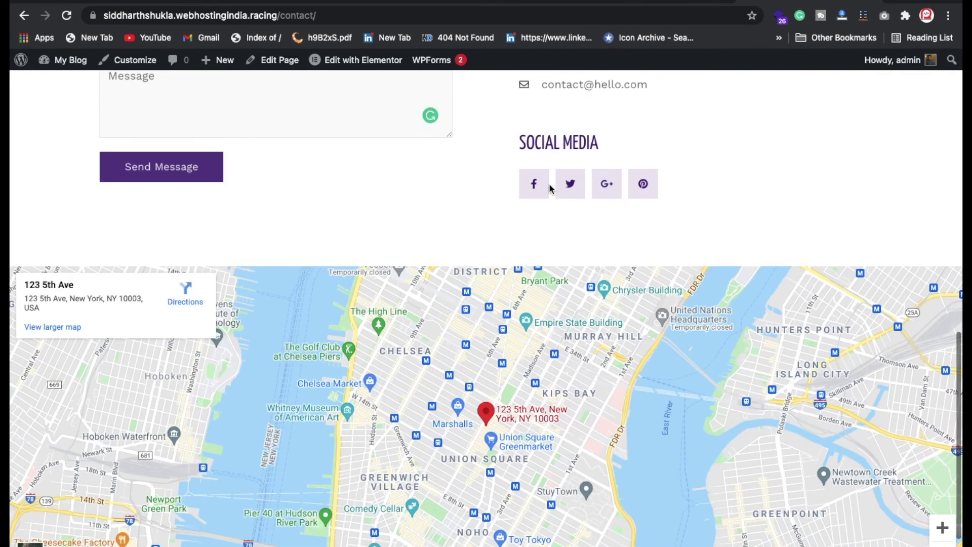
left_click_drag(558, 144, 551, 188)
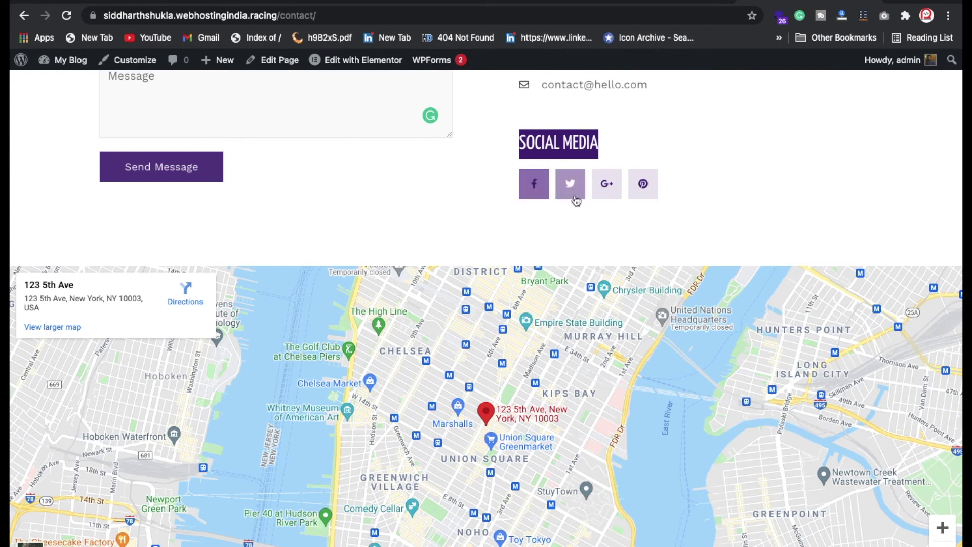
scroll(655, 208, "down", 2)
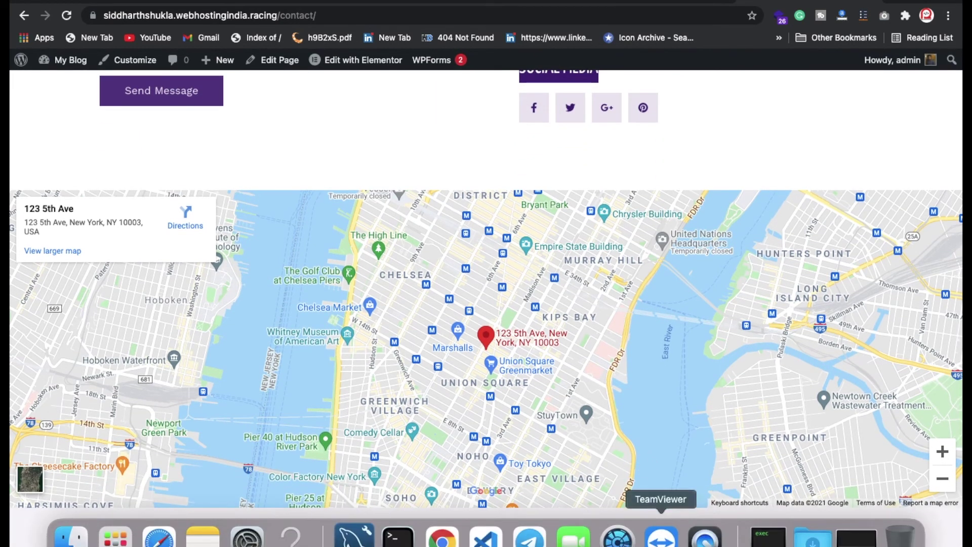
scroll(753, 292, "up", 20)
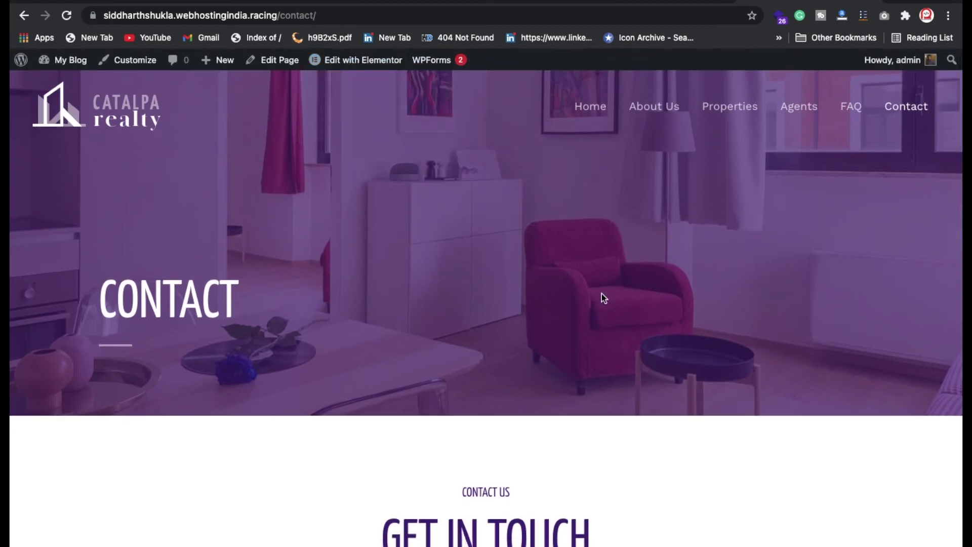
mouse_move(365, 67)
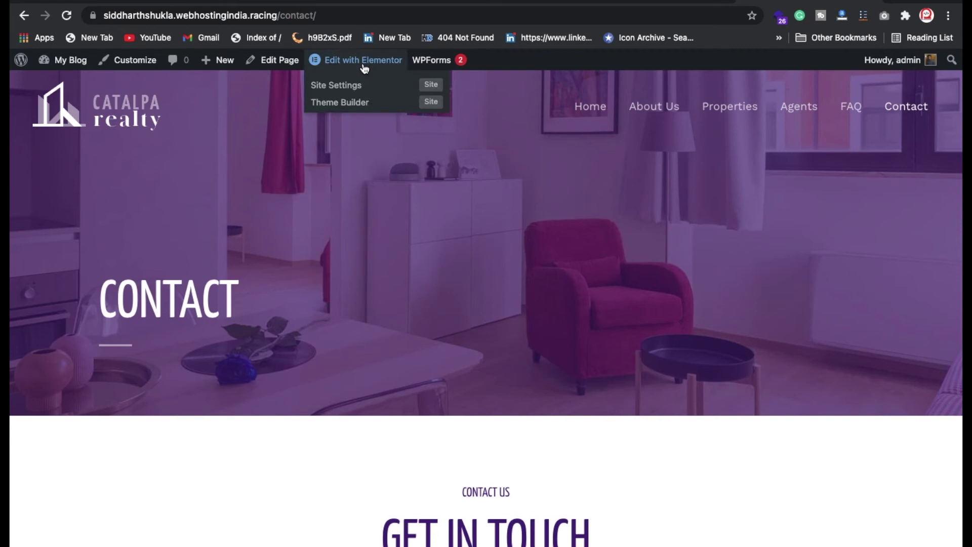
- Load the Contact page in Elementor and bring up the CONTACT banner section's layout settings
left_click(368, 61)
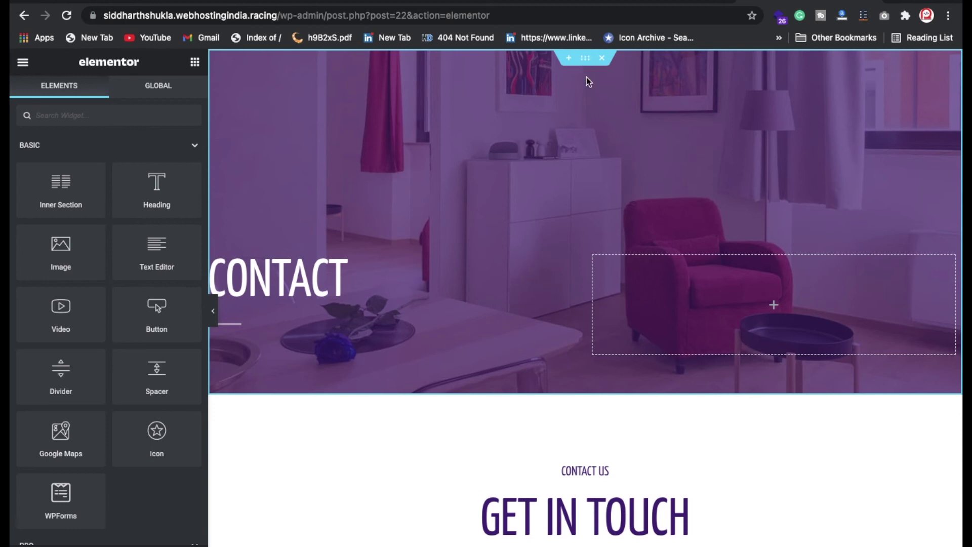
left_click(586, 61)
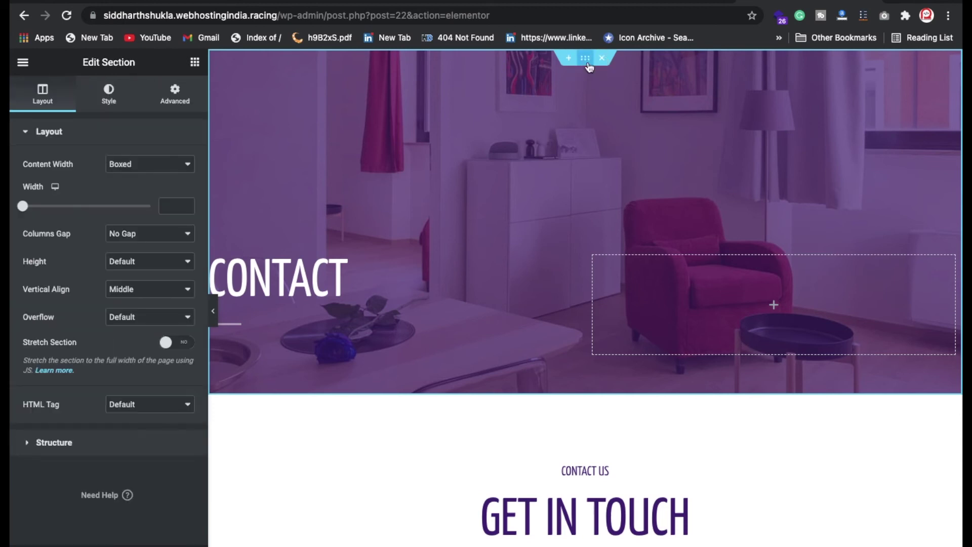
- Set the hero background to the free stock aqueduct photo from the Free Images library
left_click(111, 103)
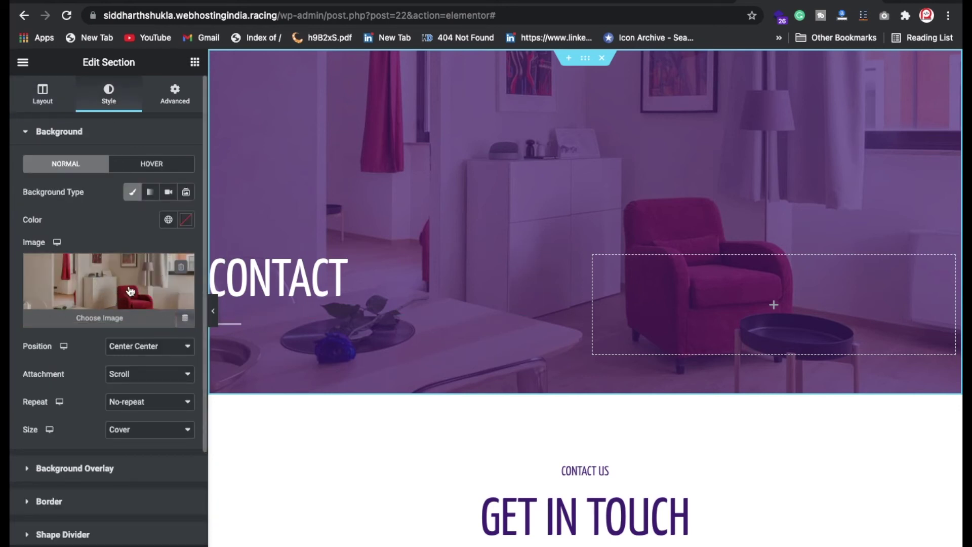
scroll(152, 410, "down", 2)
scroll(153, 412, "up", 2)
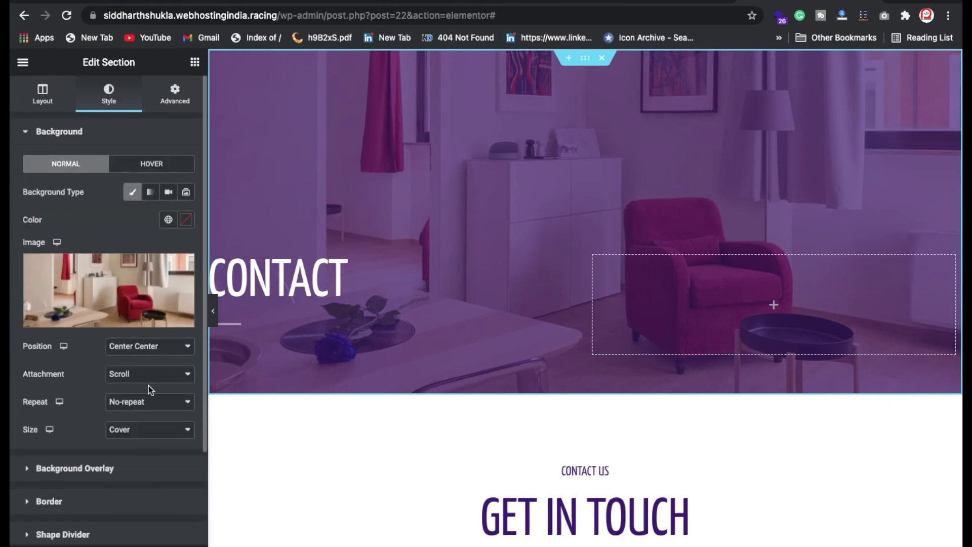
left_click(144, 285)
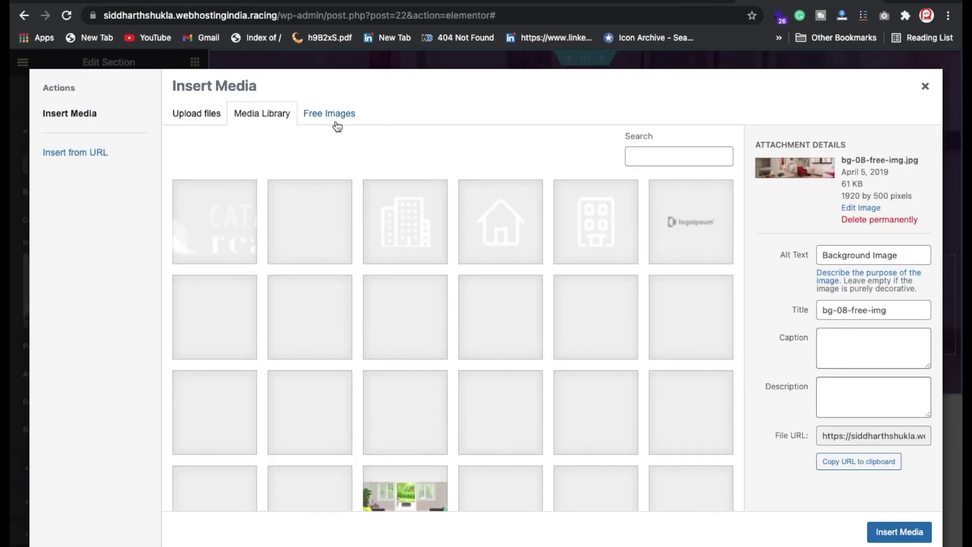
left_click(336, 117)
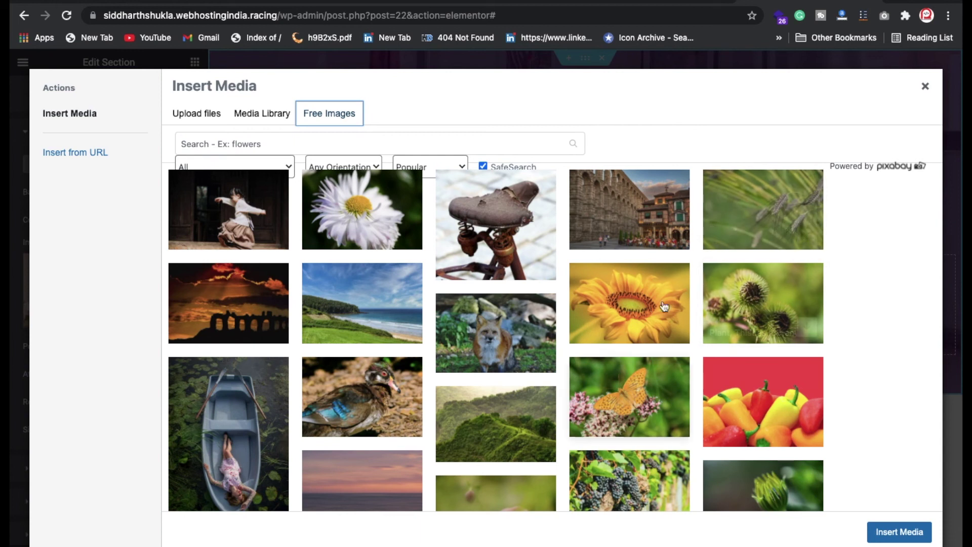
left_click(651, 219)
left_click(888, 144)
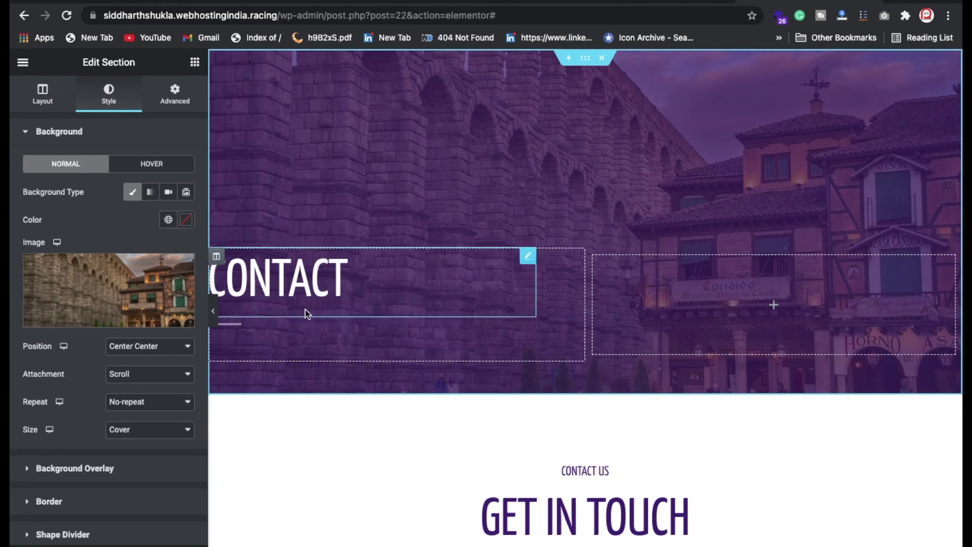
- Check the Upload Files option without changing the image, then select the CONTACT US heading below
left_click(91, 296)
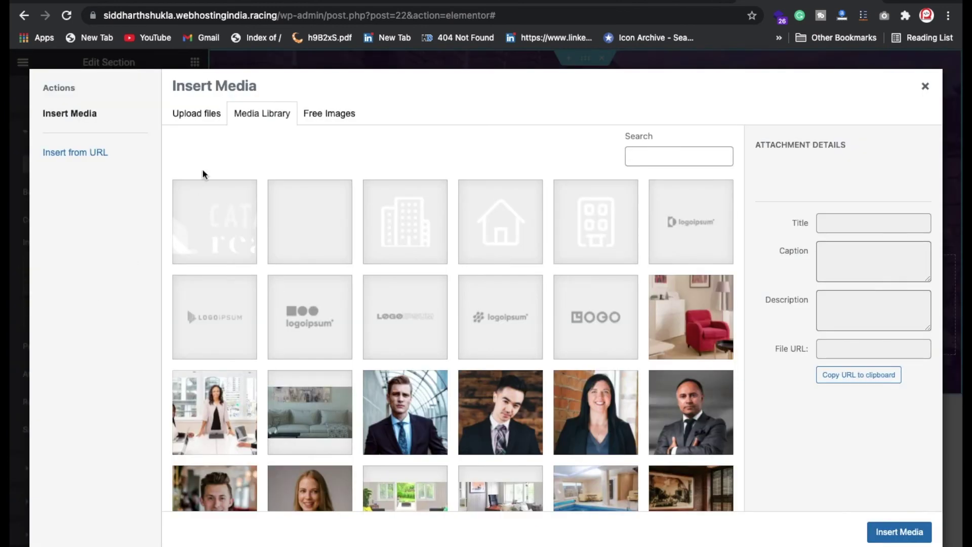
scroll(359, 425, "down", 2)
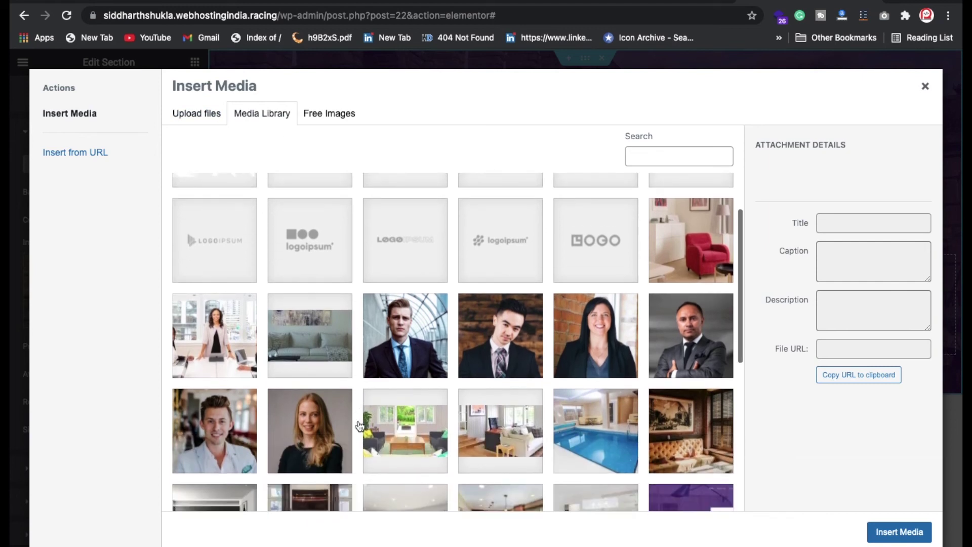
scroll(359, 425, "down", 3)
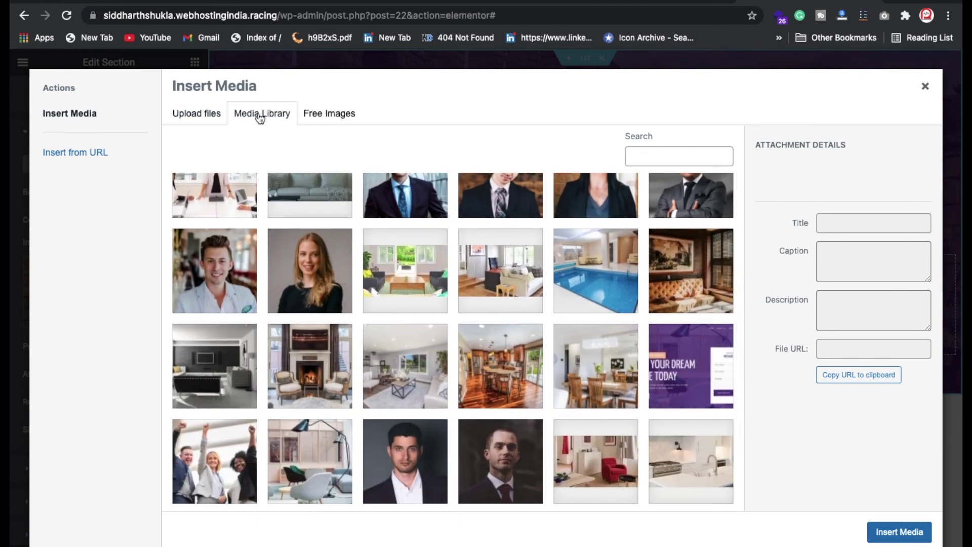
left_click(196, 112)
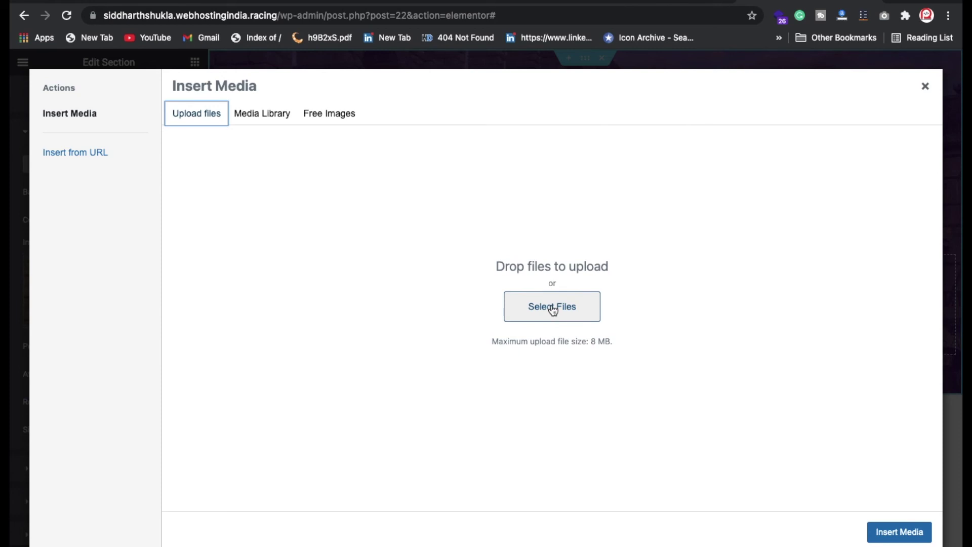
left_click(924, 86)
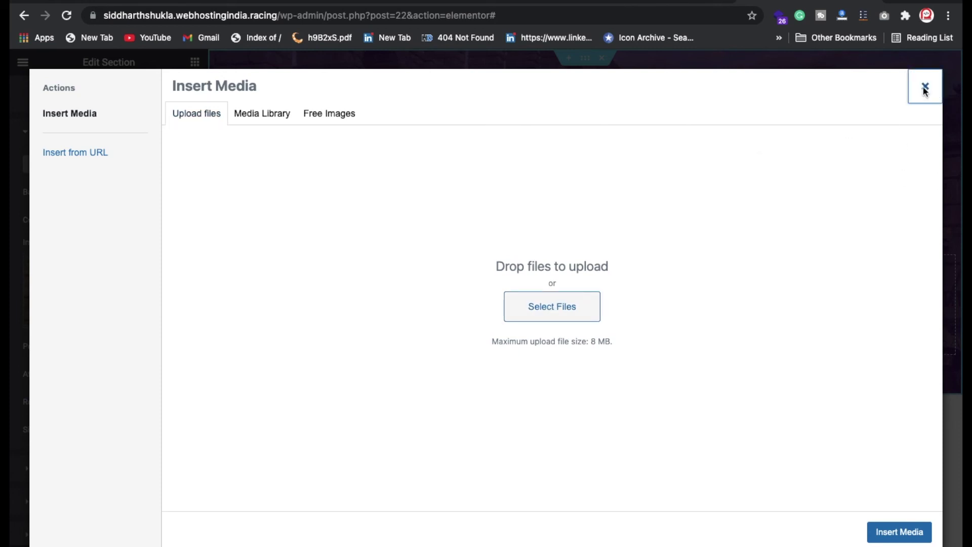
scroll(567, 350, "down", 7)
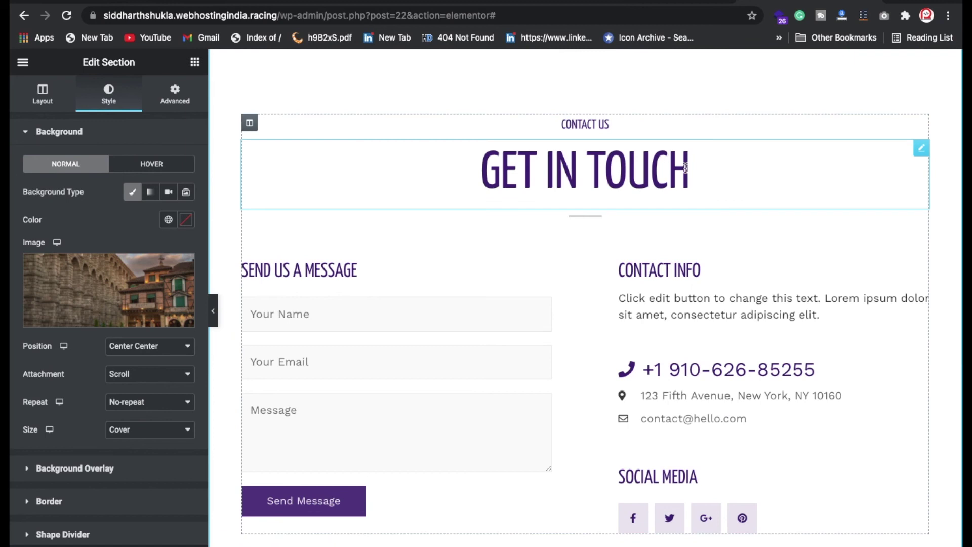
left_click(603, 124)
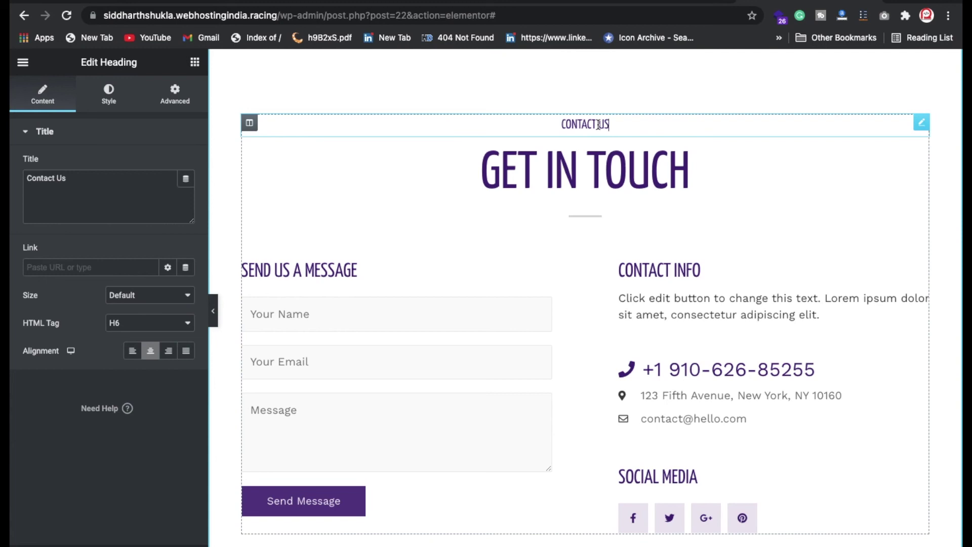
- Delete the CONTACT US heading widget so the section opens with GET IN TOUCH
triple_click(596, 156)
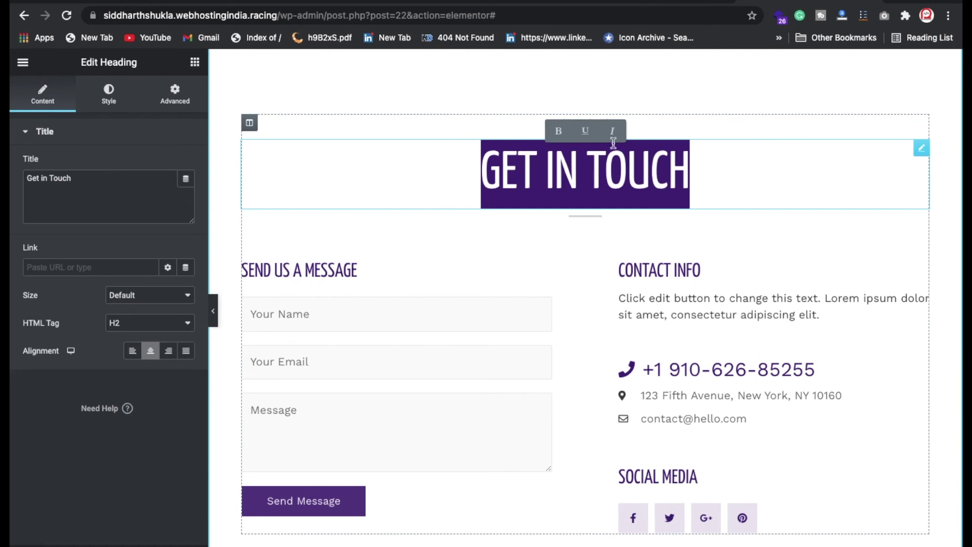
left_click(642, 122)
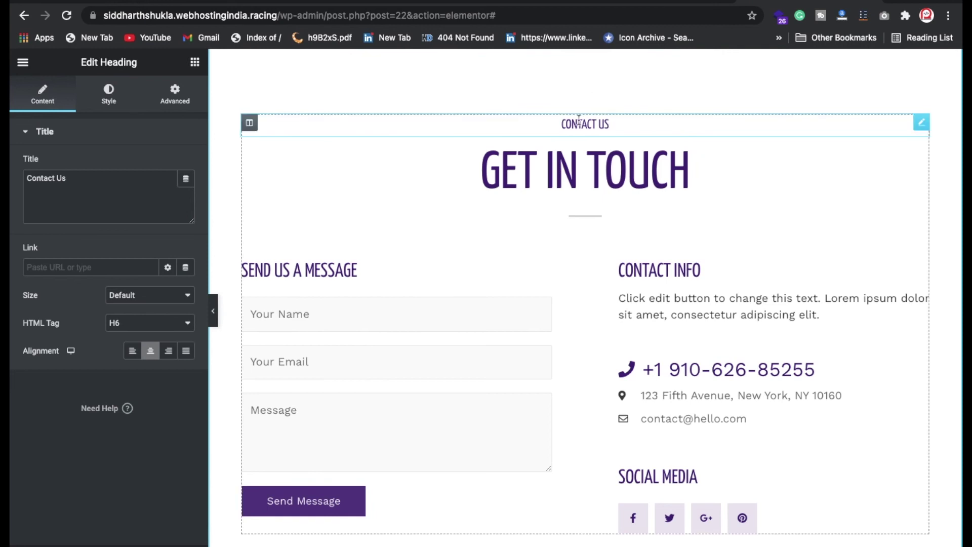
right_click(579, 123)
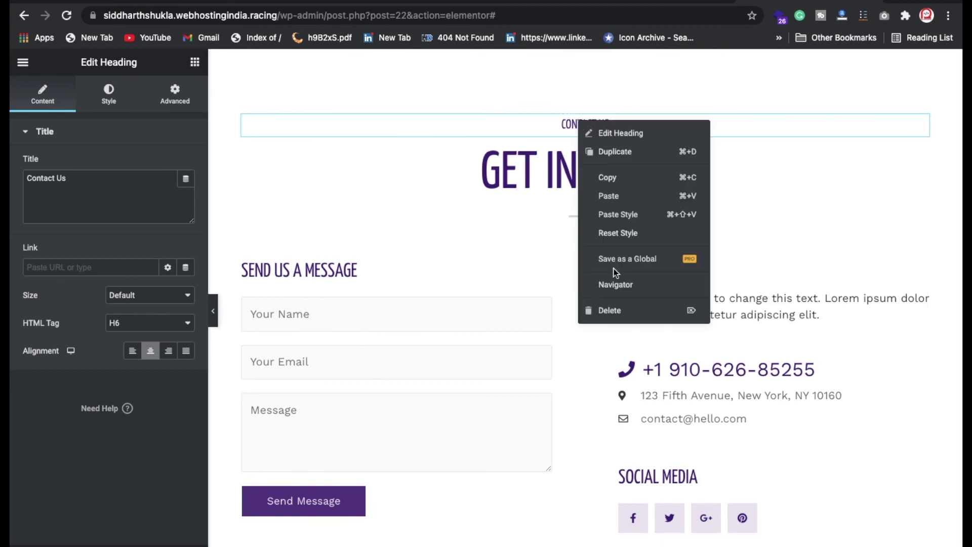
left_click(613, 307)
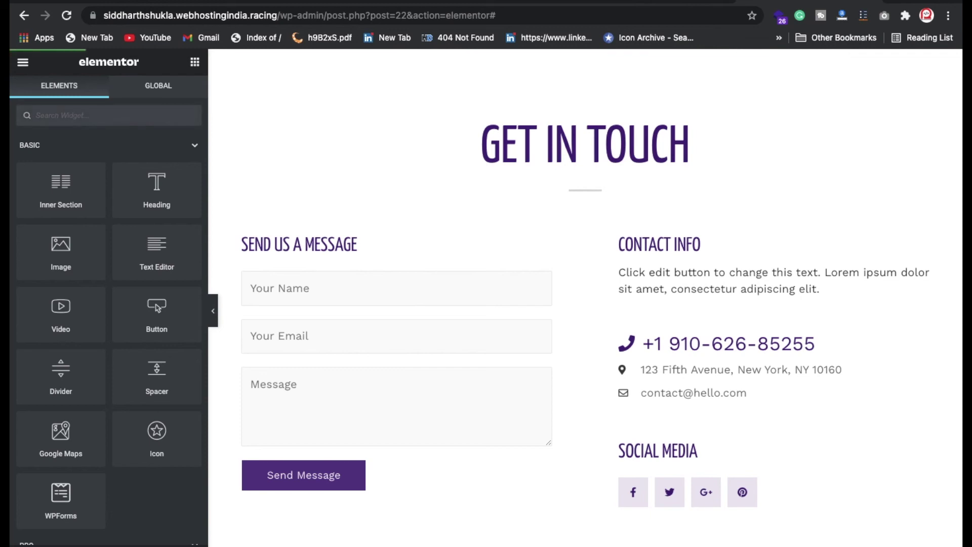
scroll(491, 410, "down", 2)
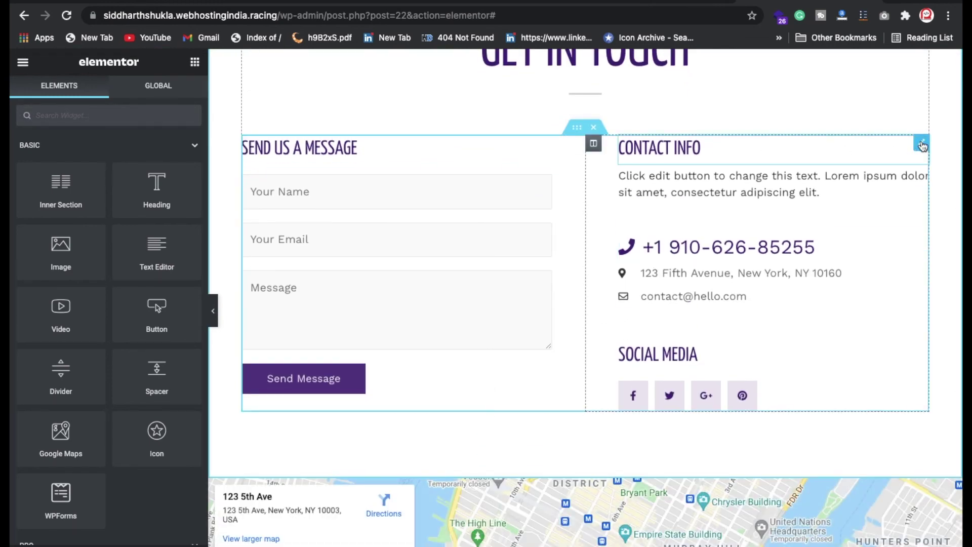
left_click(922, 145)
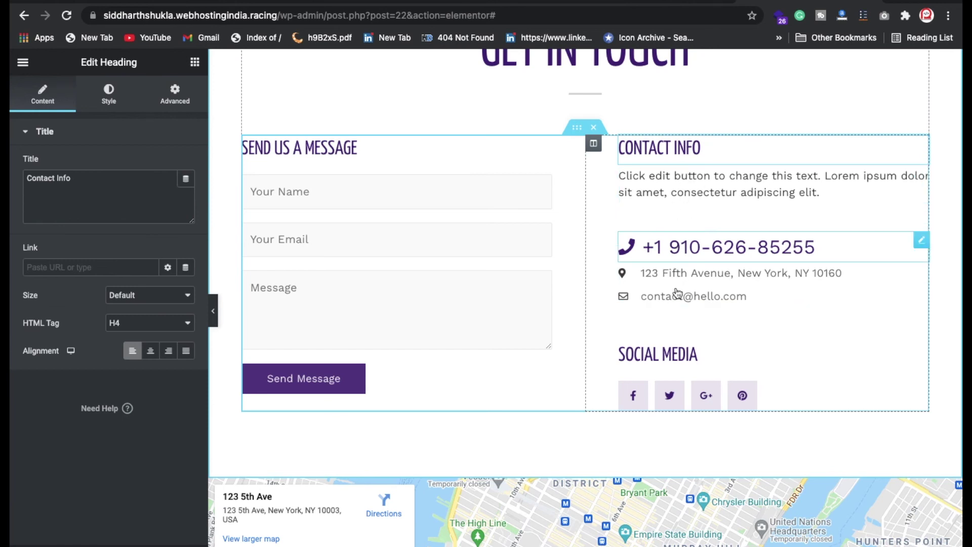
left_click(363, 199)
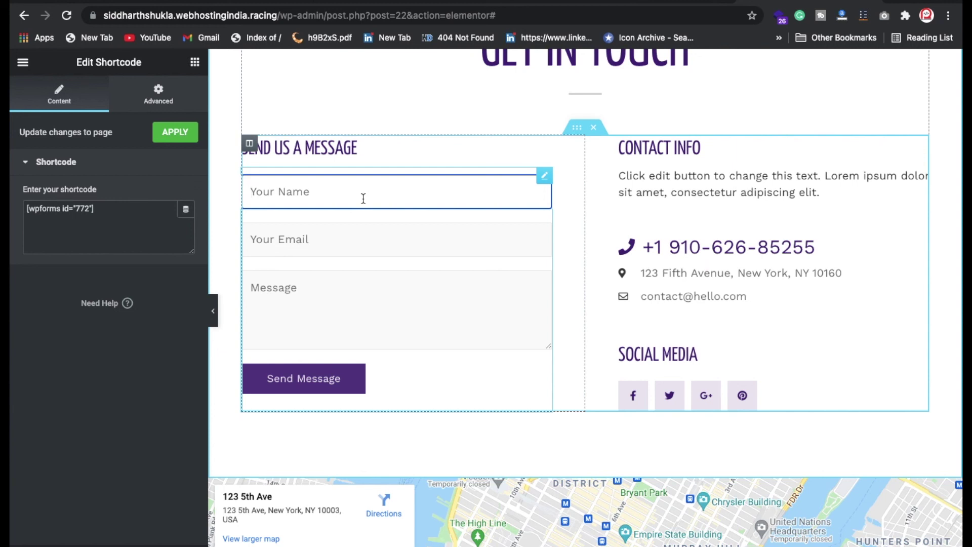
scroll(363, 198, "down", 9)
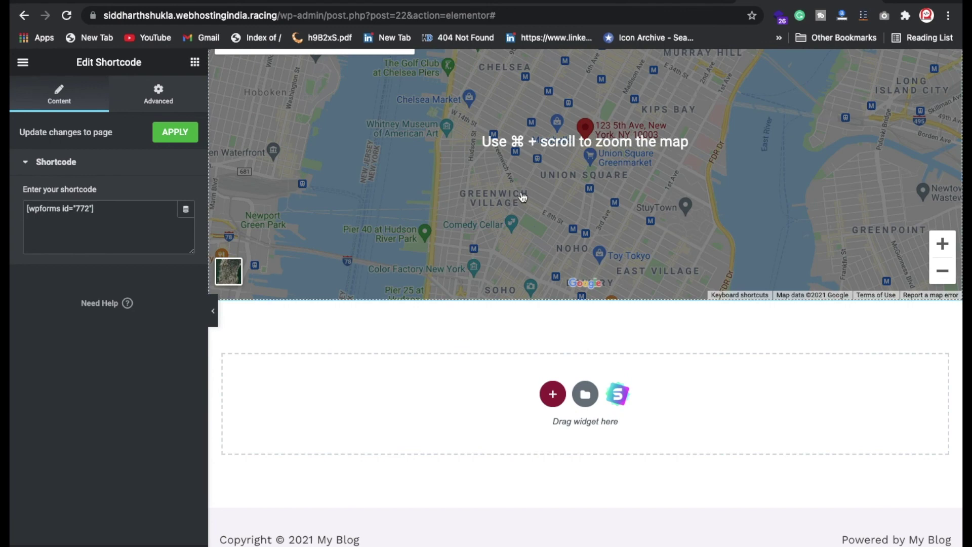
scroll(532, 203, "up", 4)
scroll(531, 202, "down", 4)
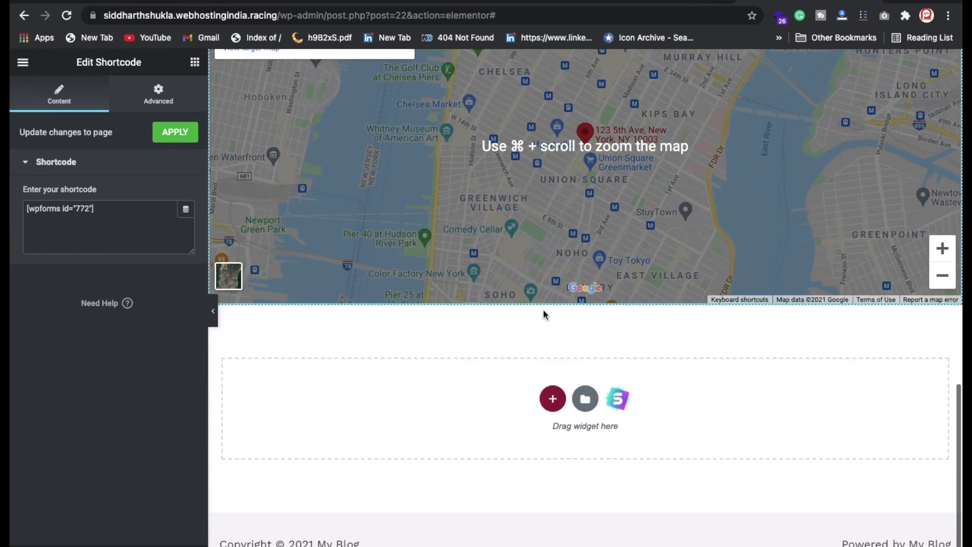
scroll(565, 226, "up", 5)
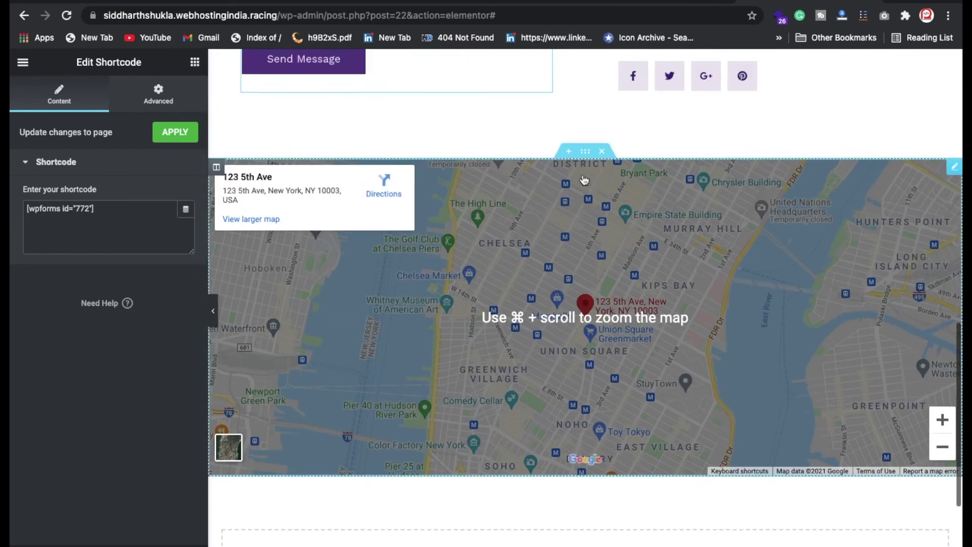
scroll(628, 187, "up", 12)
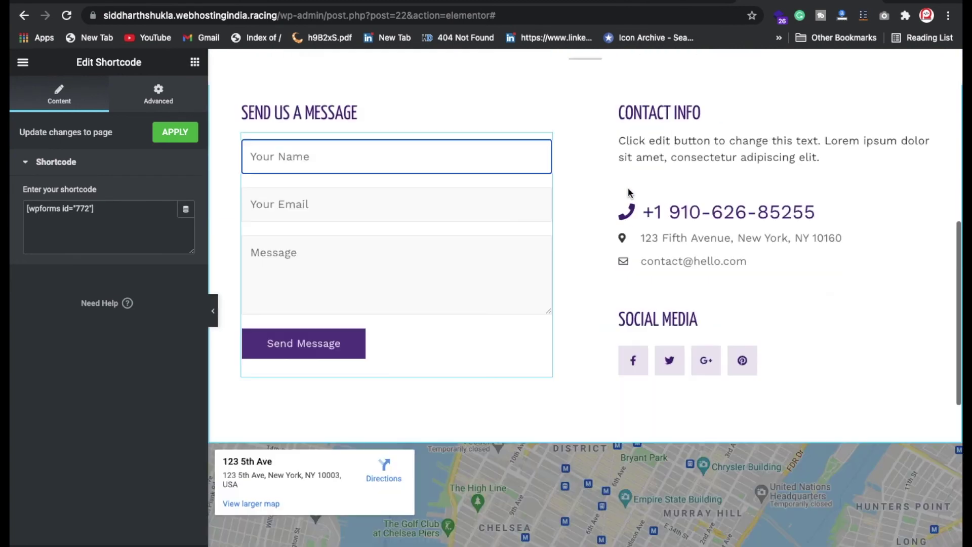
left_click_drag(278, 16, 570, 89)
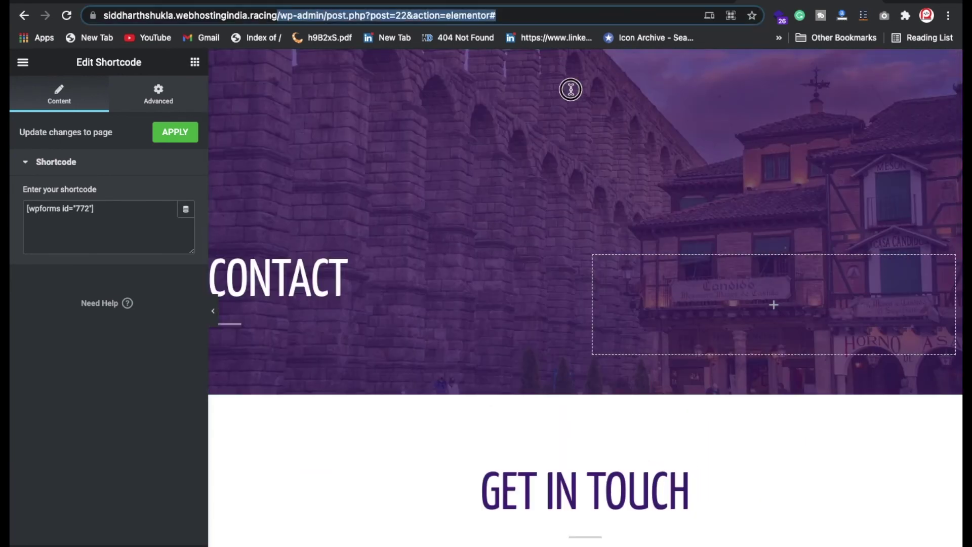
- Load the bare site homepage from the address bar and bring up the Astra theme Customizer
key("BackSpace")
key("Return")
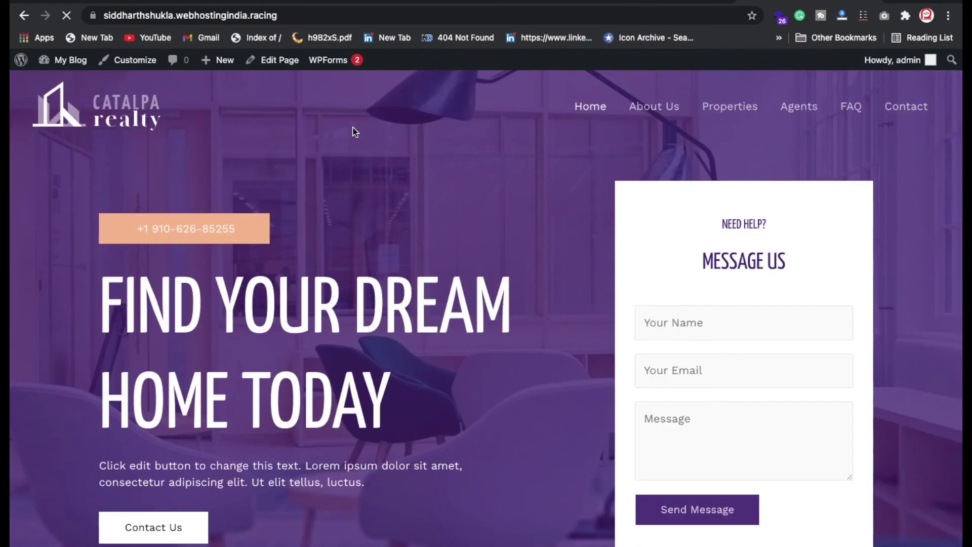
left_click(130, 69)
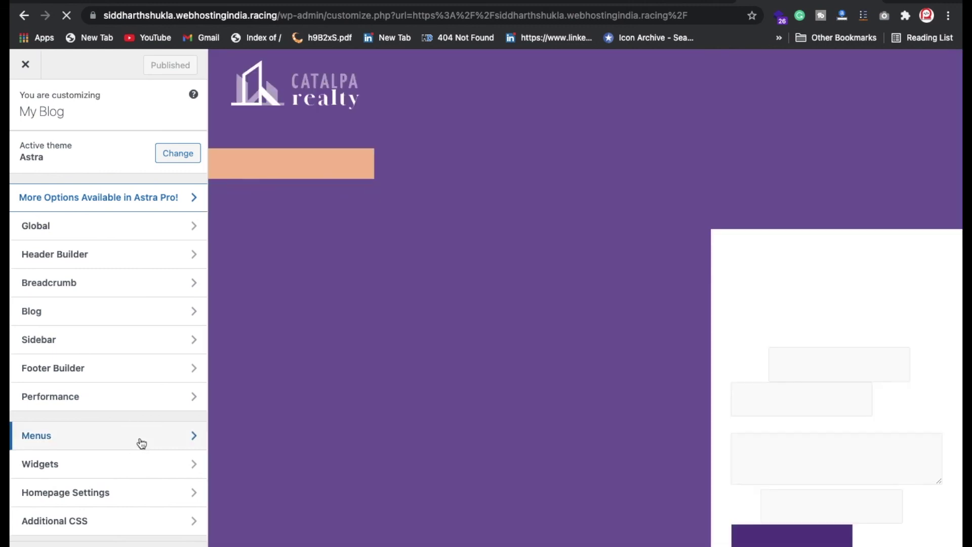
- Review all menu locations in the Customizer's Menus panel
left_click(142, 444)
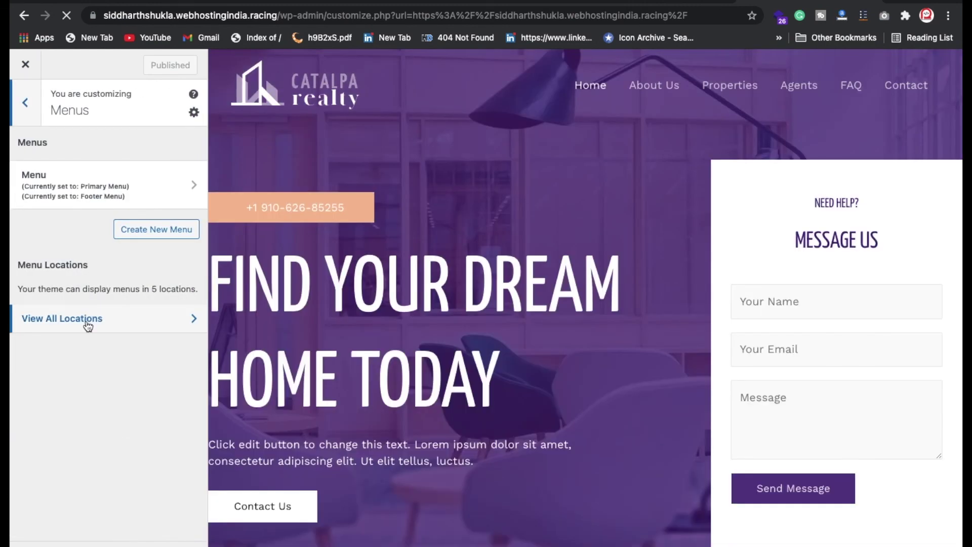
left_click(82, 311)
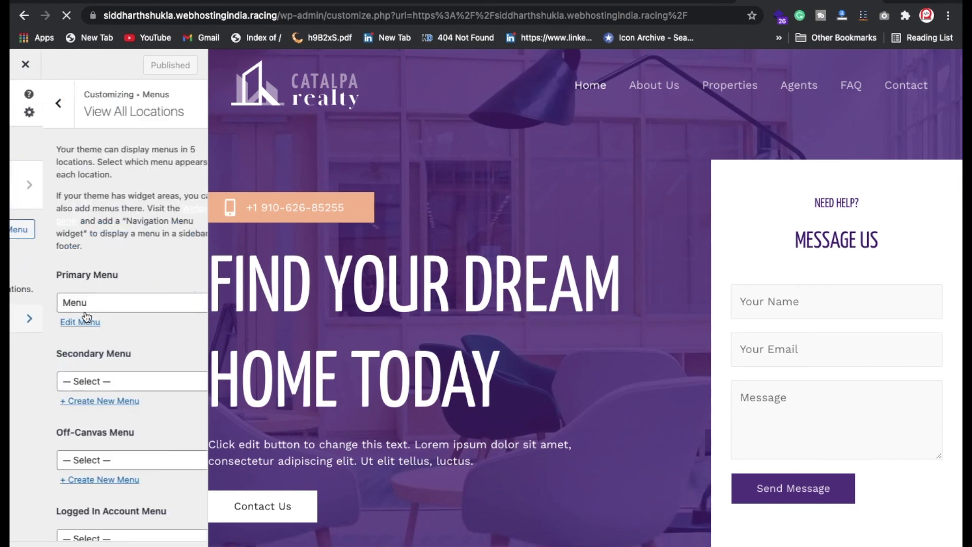
scroll(104, 345, "down", 3)
scroll(105, 347, "up", 3)
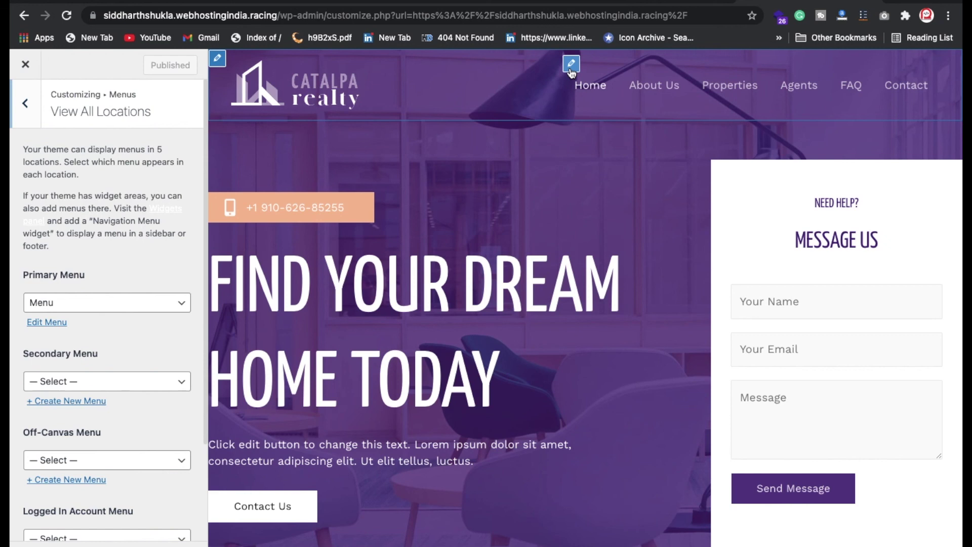
- Look through the header's Primary Menu design options, then return to the Header Builder
left_click(571, 64)
left_click(102, 340)
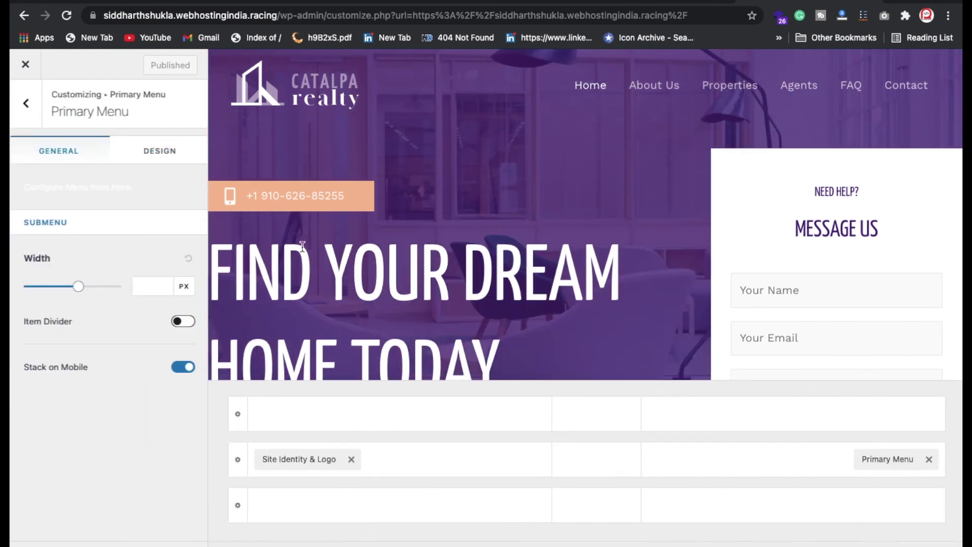
left_click(174, 154)
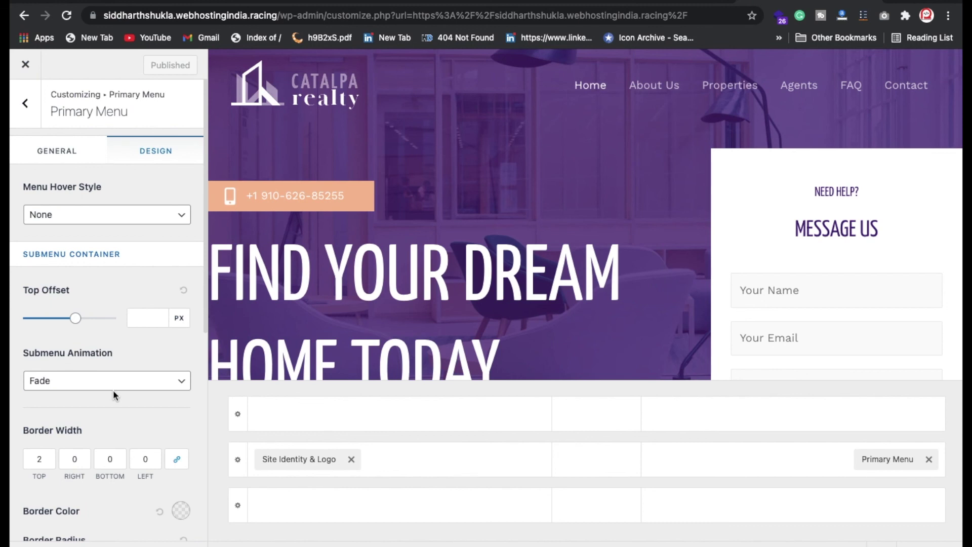
scroll(93, 466, "down", 3)
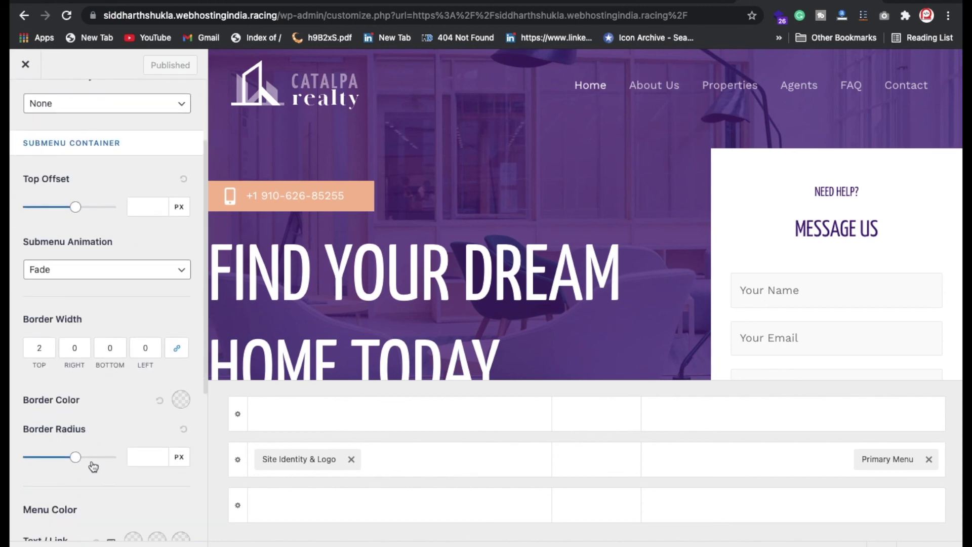
scroll(92, 464, "down", 3)
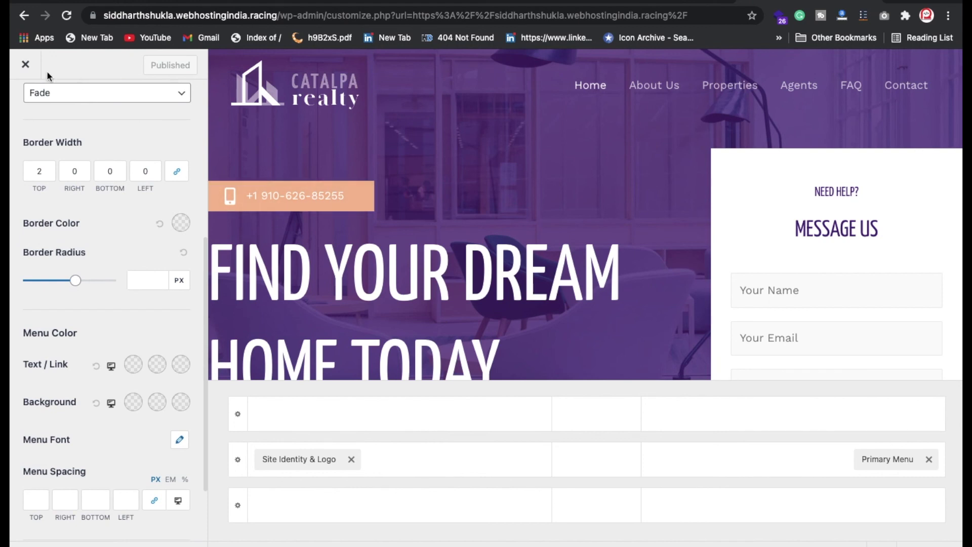
scroll(59, 140, "up", 10)
left_click(25, 104)
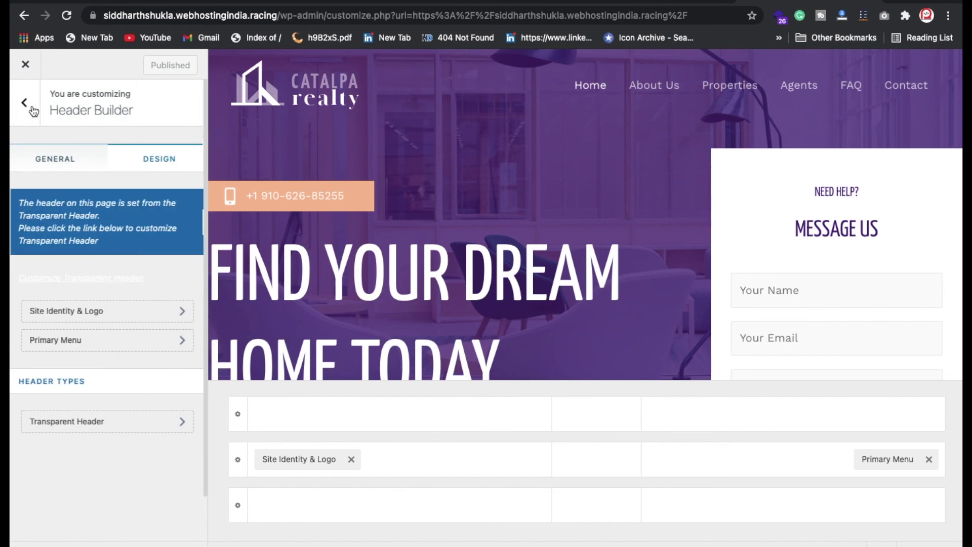
- Look through the Customizer's Widgets options
left_click(26, 104)
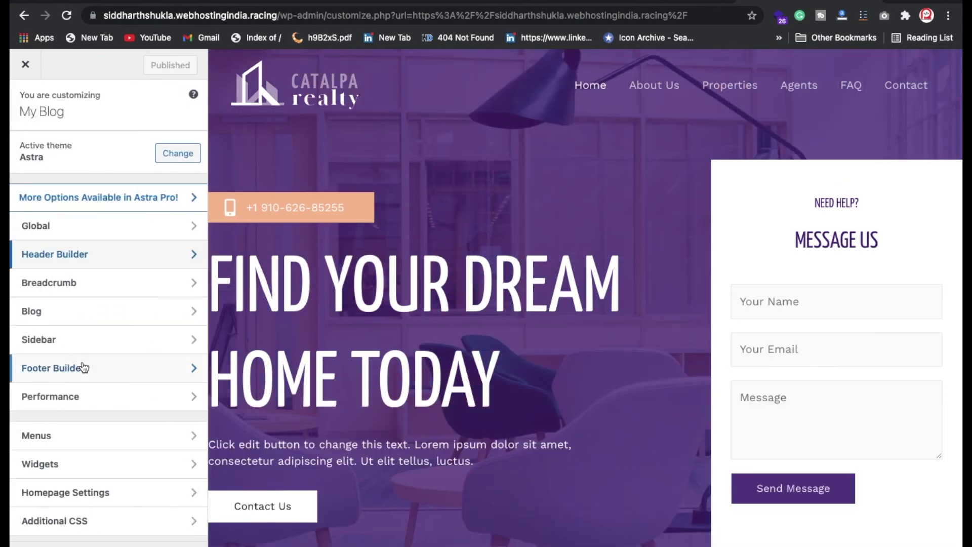
left_click(96, 463)
scroll(429, 439, "down", 1)
scroll(429, 439, "down", 20)
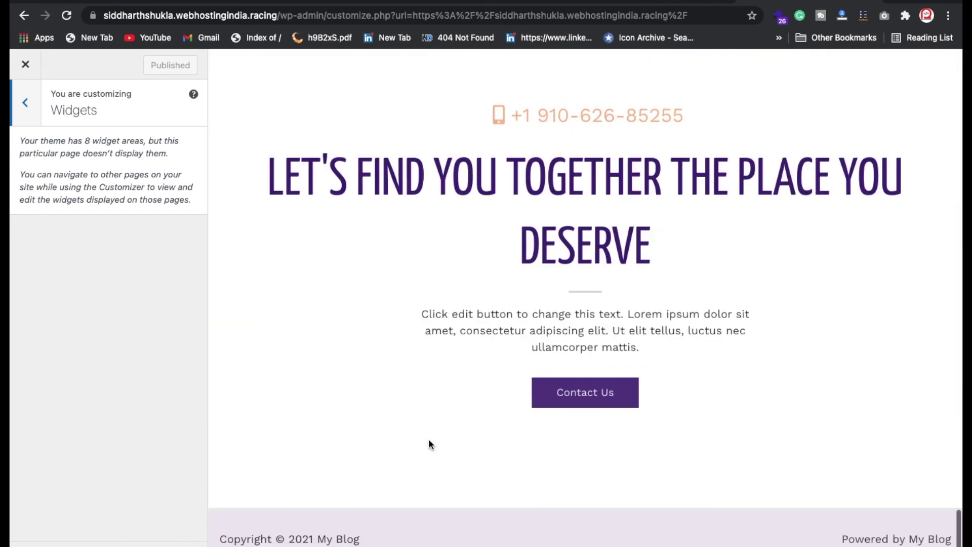
- Review Homepage Settings, then view the empty Additional CSS editor
left_click(24, 102)
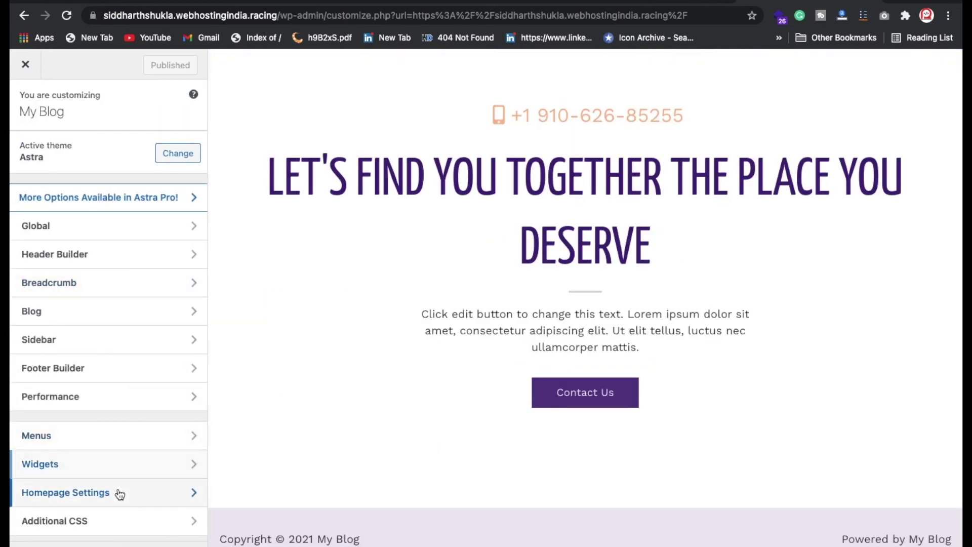
left_click(119, 492)
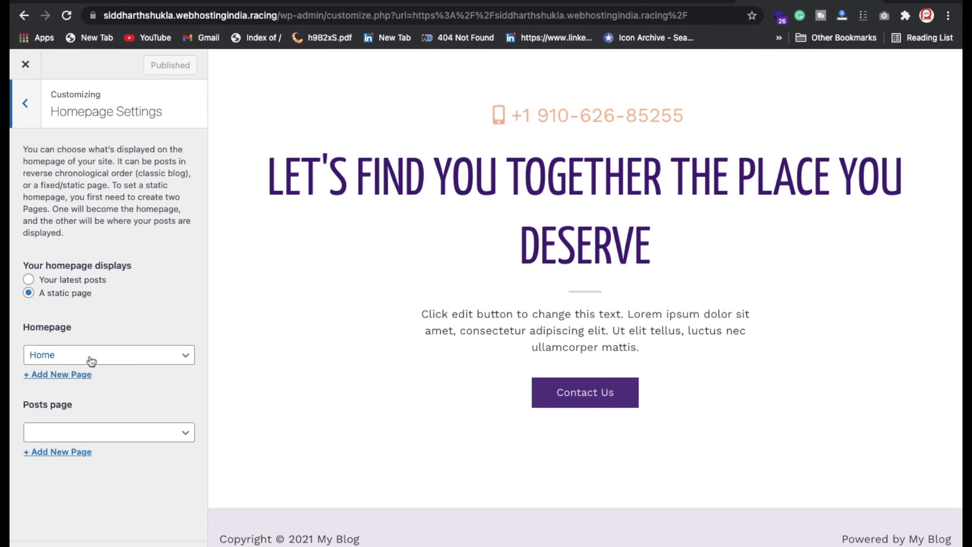
scroll(347, 202, "down", 5)
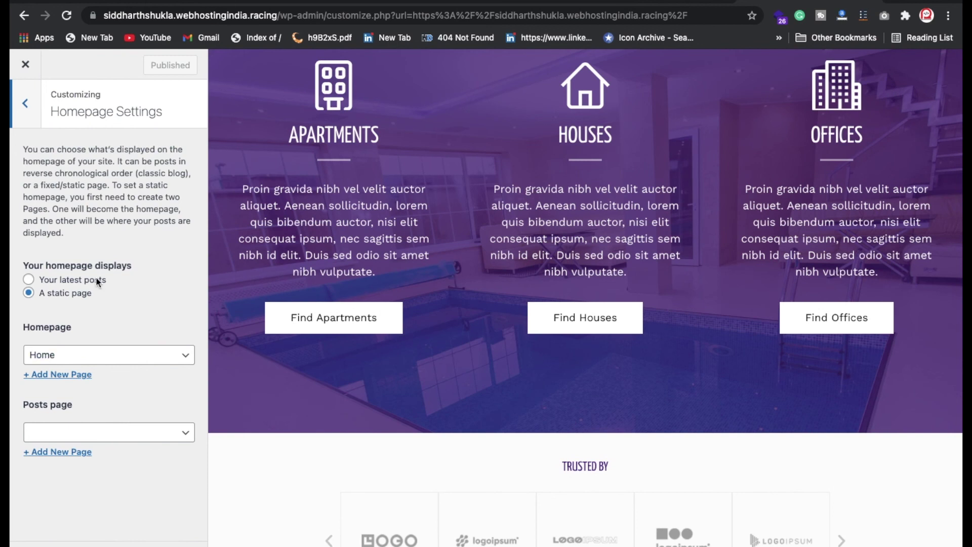
left_click(35, 112)
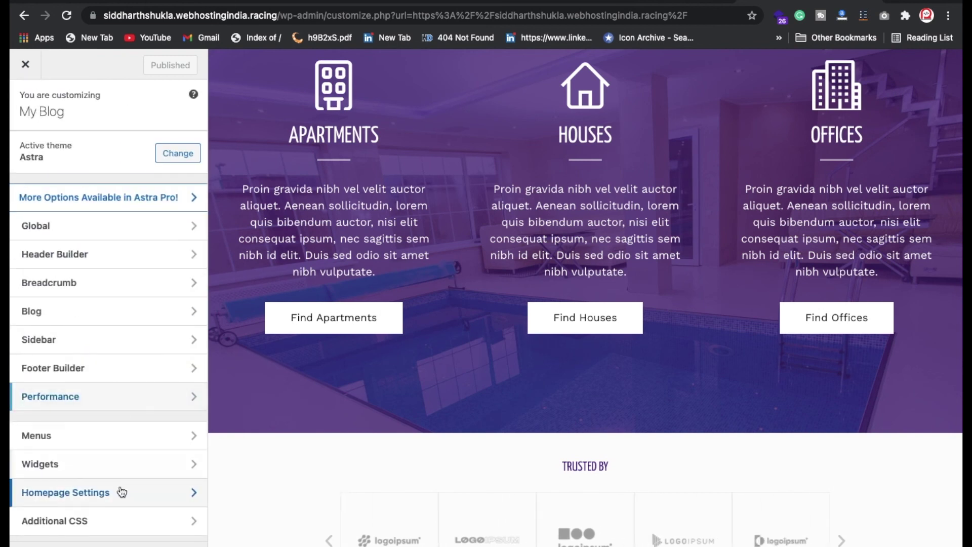
left_click(109, 518)
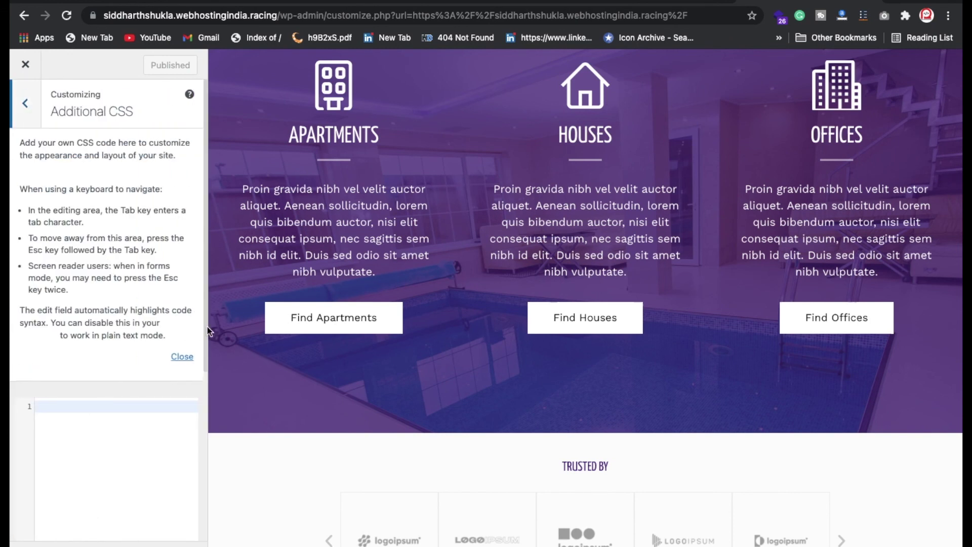
scroll(450, 340, "down", 9)
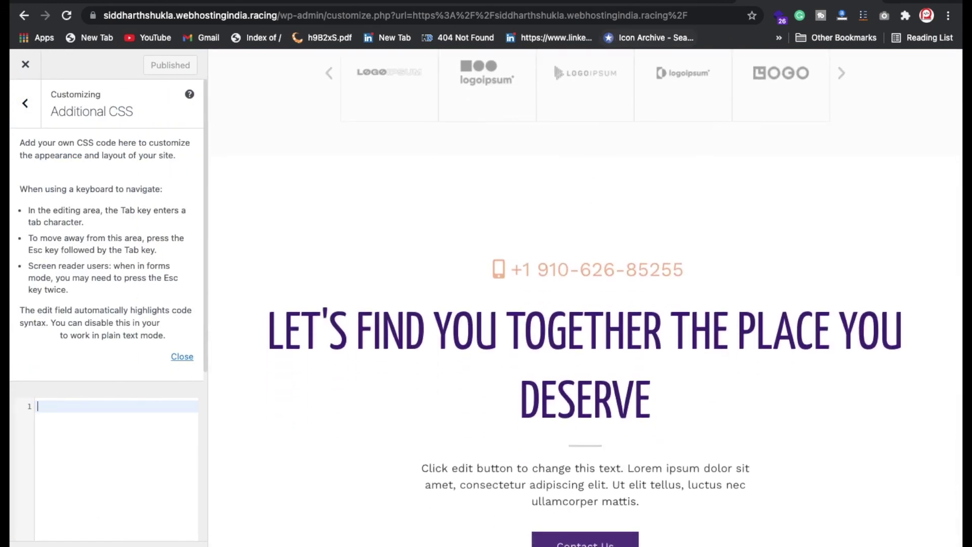
- Go to the Starter Templates page showing Imported Successfully and leave browser full screen
left_click(655, 30)
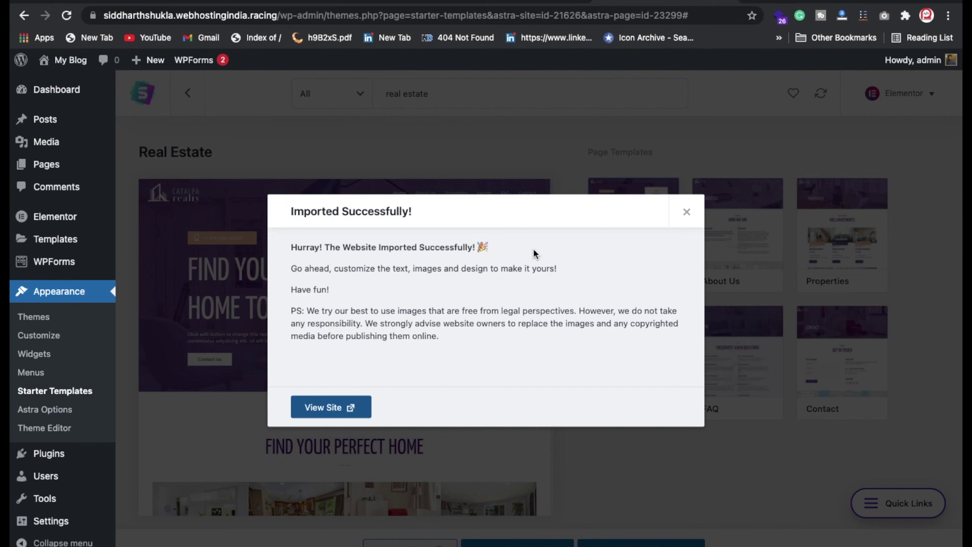
key("ctrl+super+f")
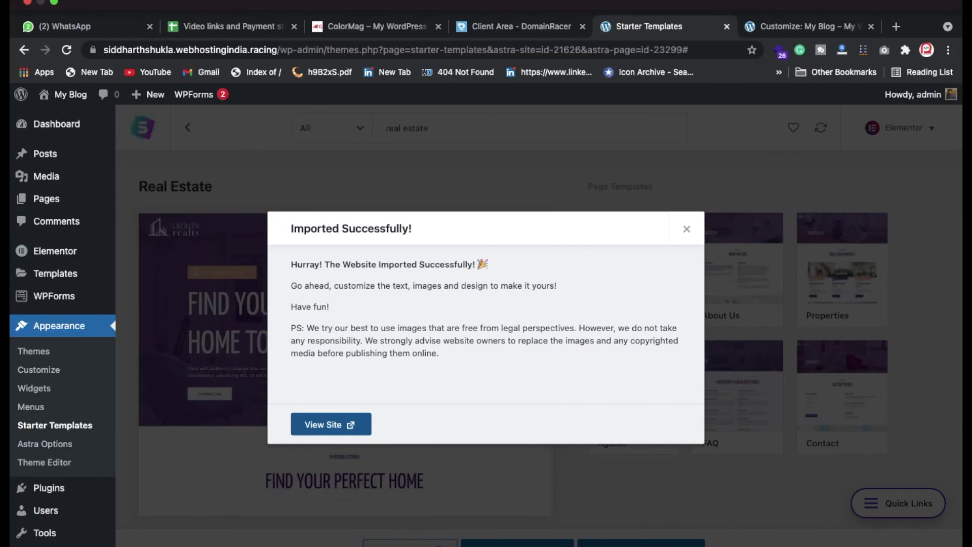